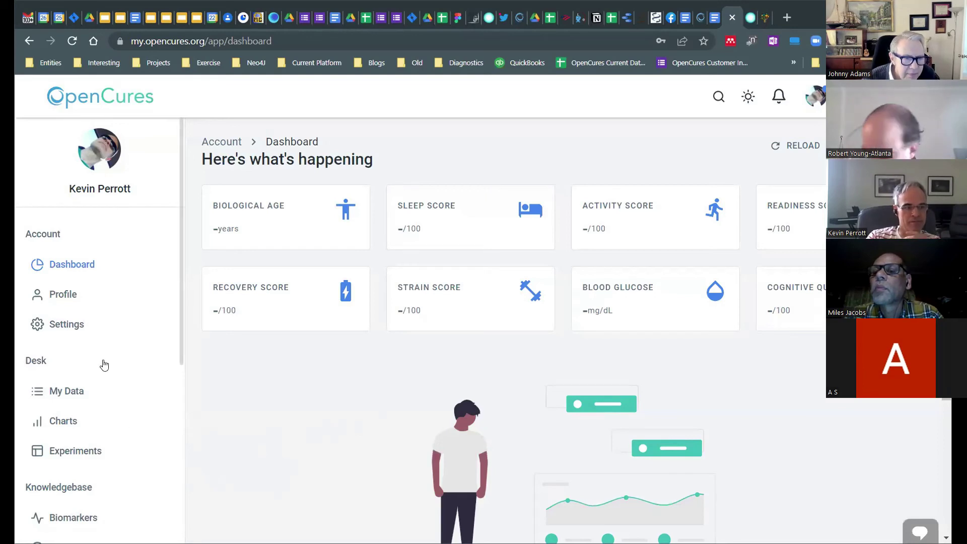
Review the profile page's biological overview, the groups section and the samples section.
scroll(135, 375, "down", 1)
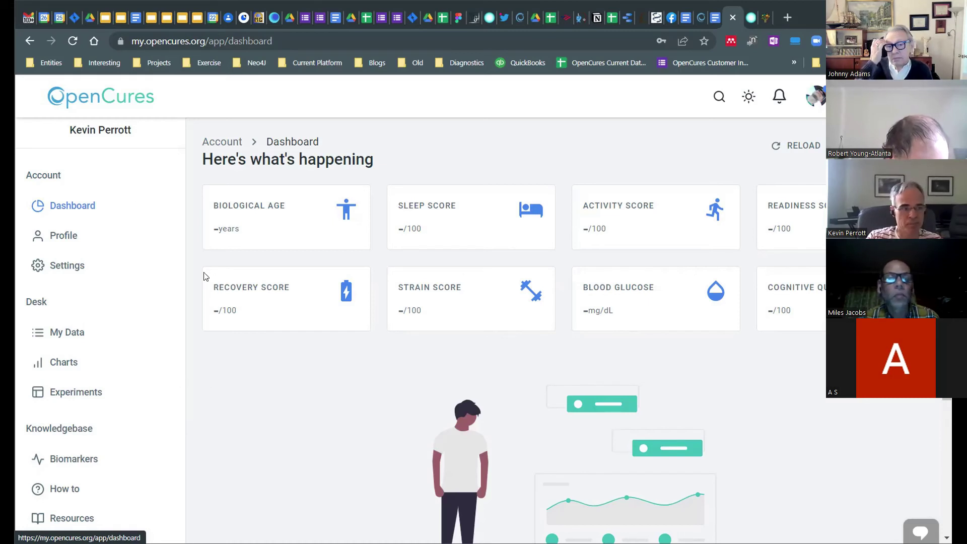
left_click(65, 243)
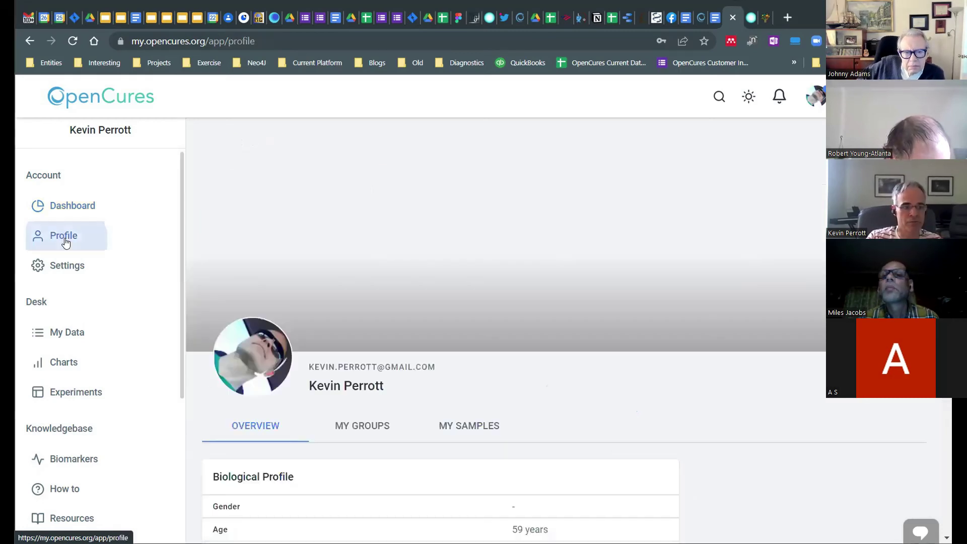
scroll(403, 283, "down", 6)
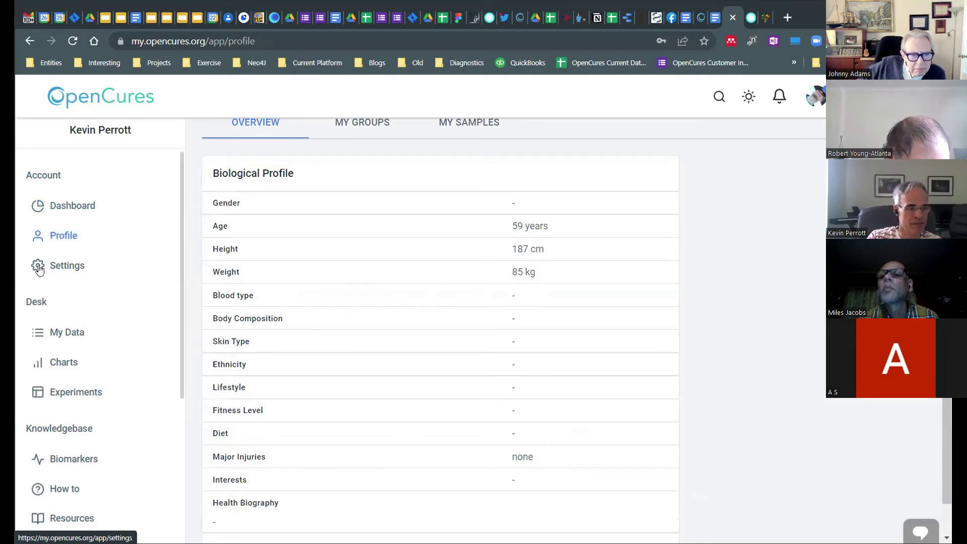
scroll(335, 251, "up", 3)
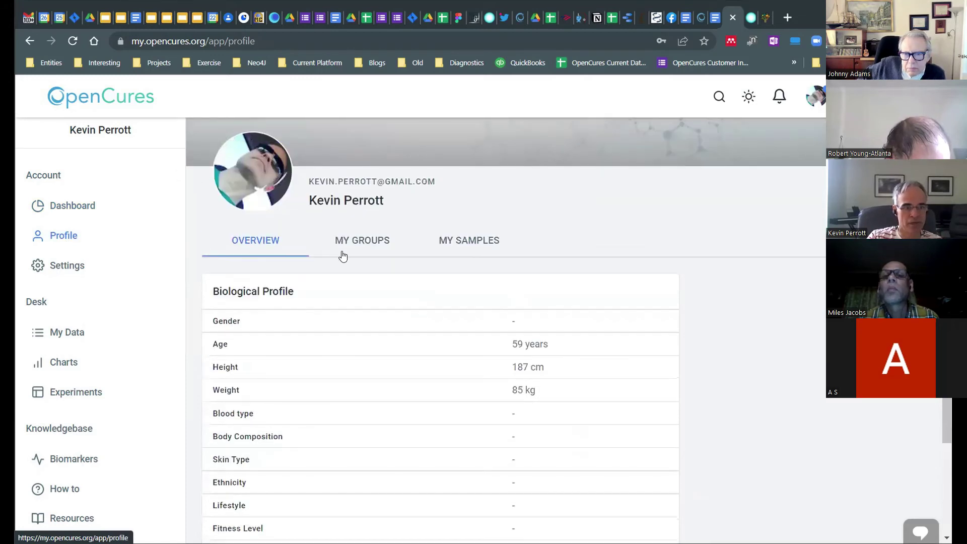
left_click(361, 241)
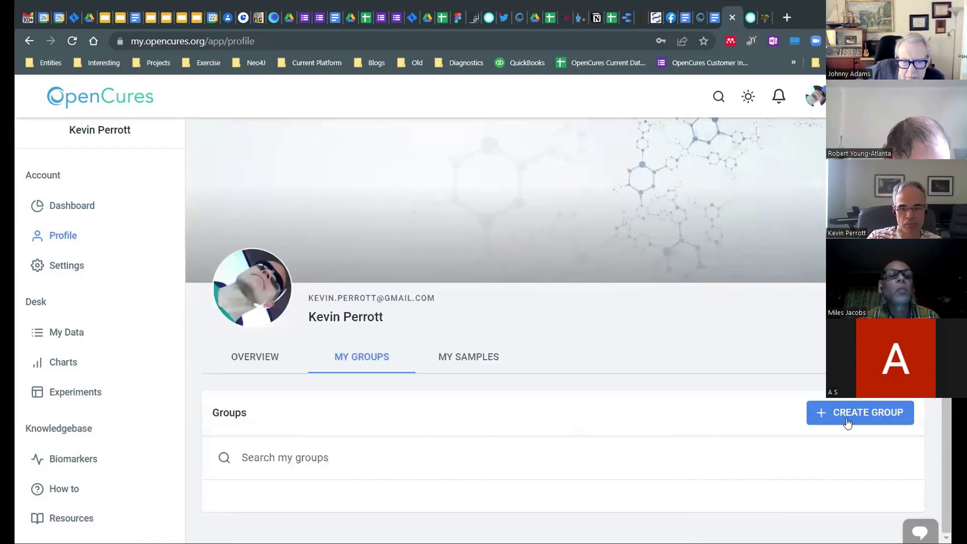
left_click(470, 360)
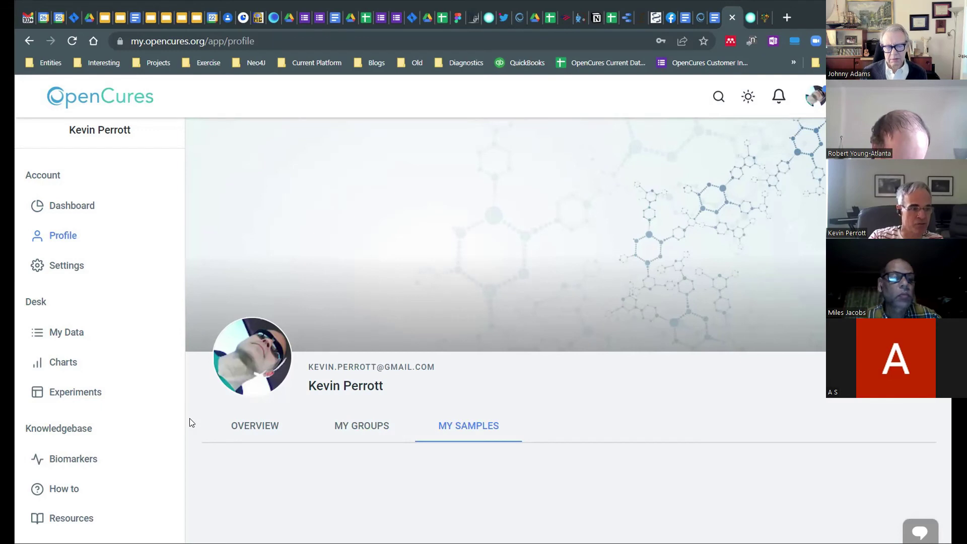
Start a PDF lab report import from the My Data measurements page.
left_click(54, 337)
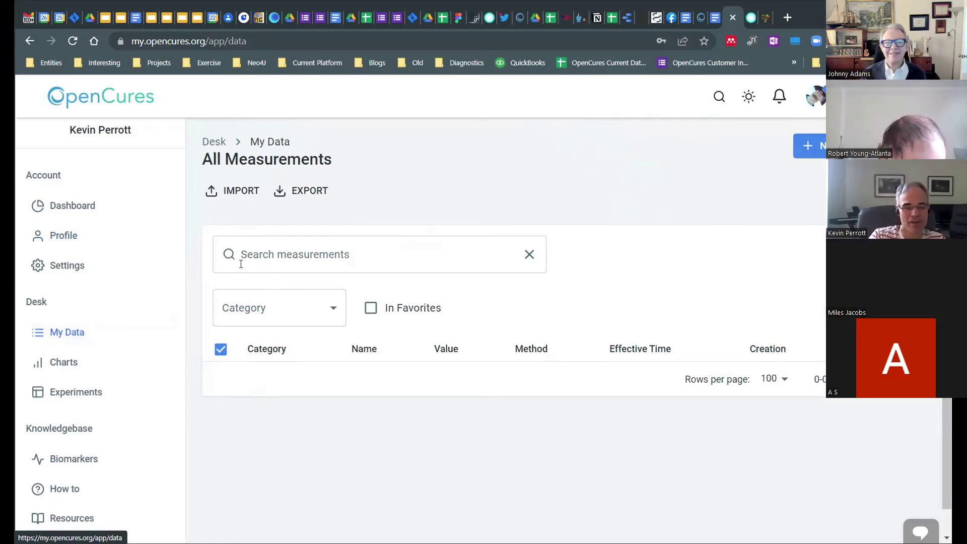
left_click(234, 197)
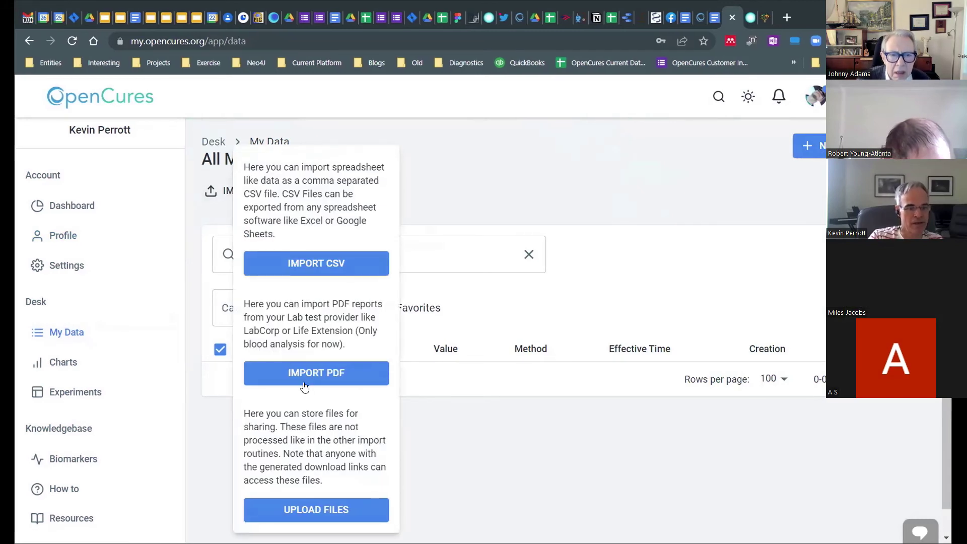
left_click_drag(332, 304, 361, 346)
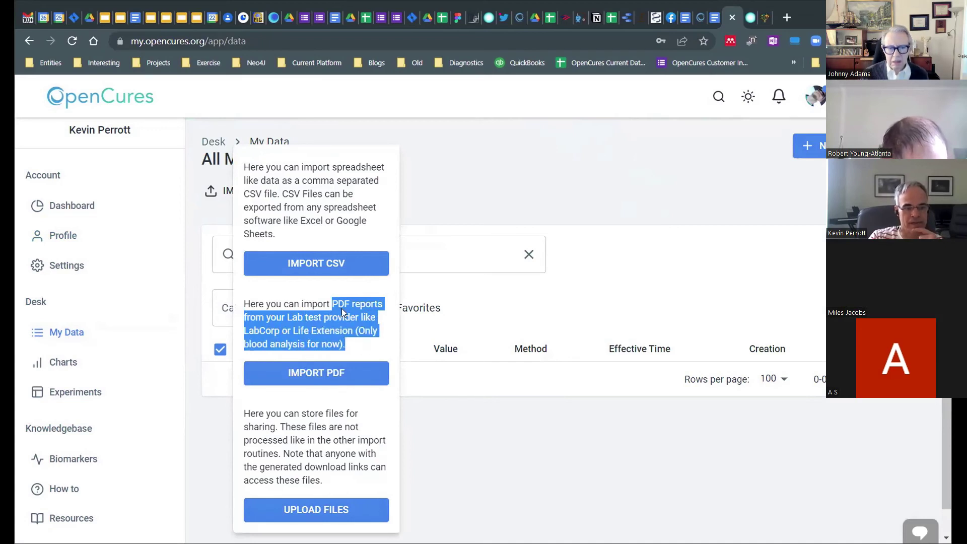
left_click(316, 378)
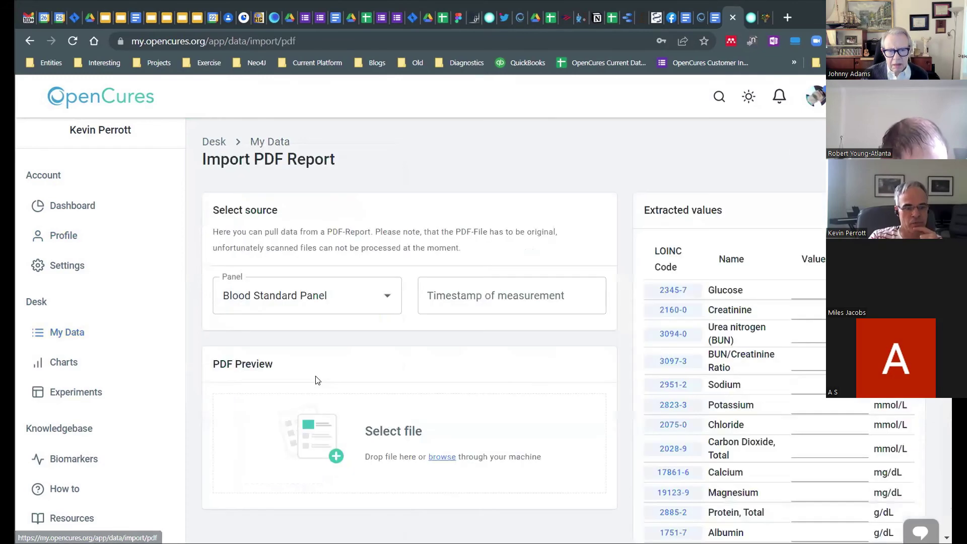
Load 2-305-1P.pdf from the UserData folder as the report for the Blood Standard Panel.
scroll(403, 373, "down", 2)
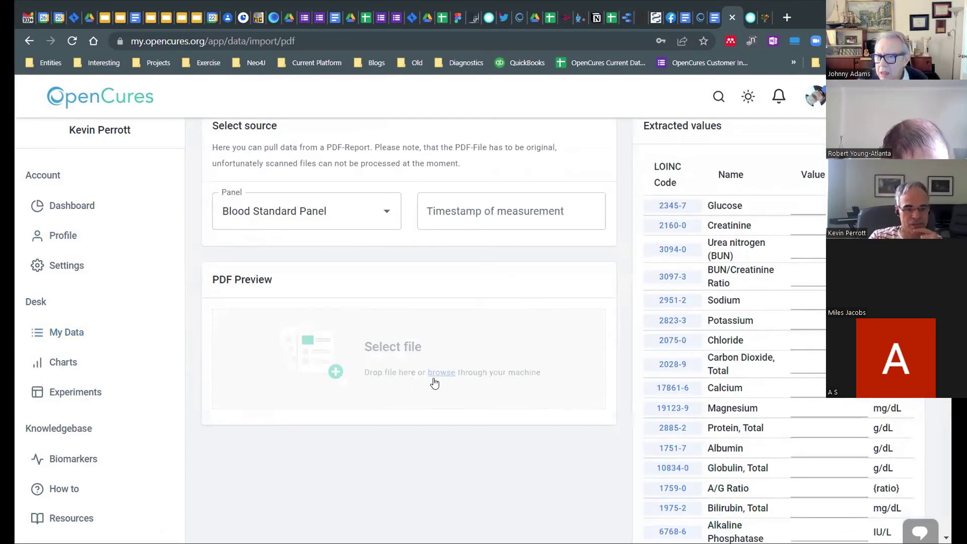
left_click(403, 375)
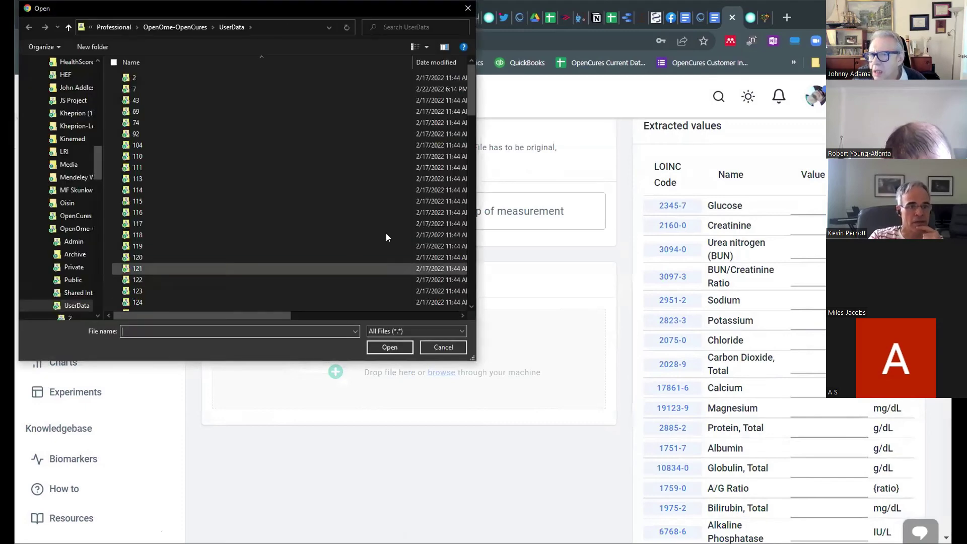
left_click_drag(468, 101, 466, 176)
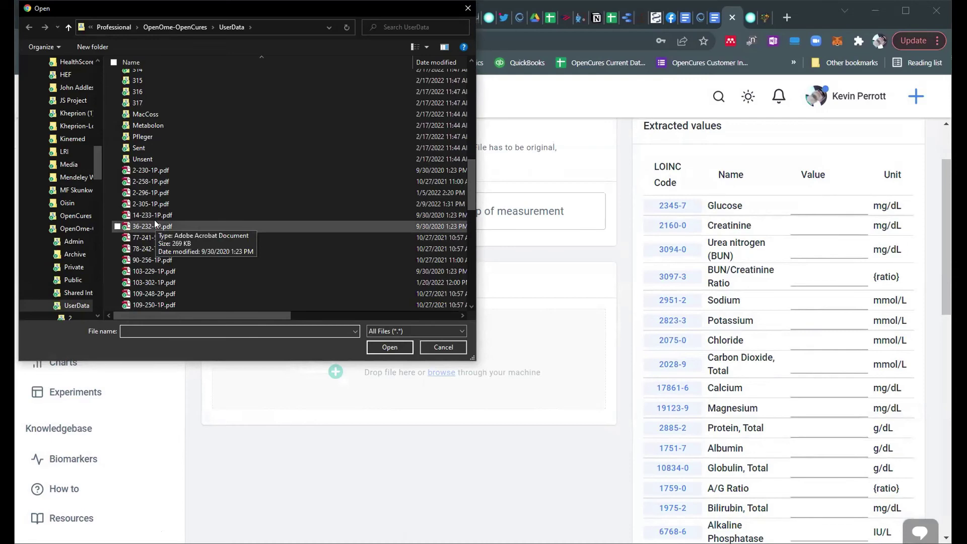
left_click(159, 205)
left_click(380, 346)
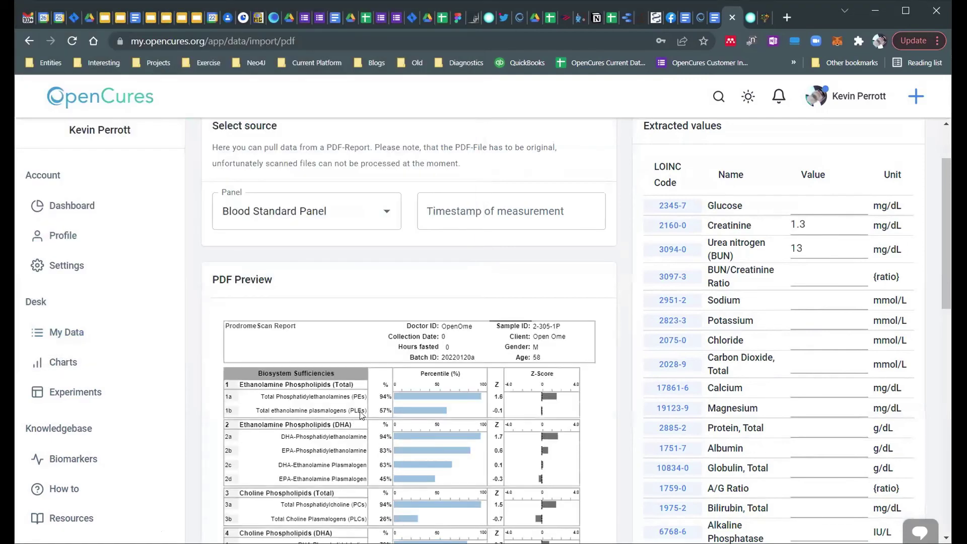
Compare the extracted values, including creatinine and iron with its LOINC code, against the PDF preview.
scroll(302, 333, "down", 2)
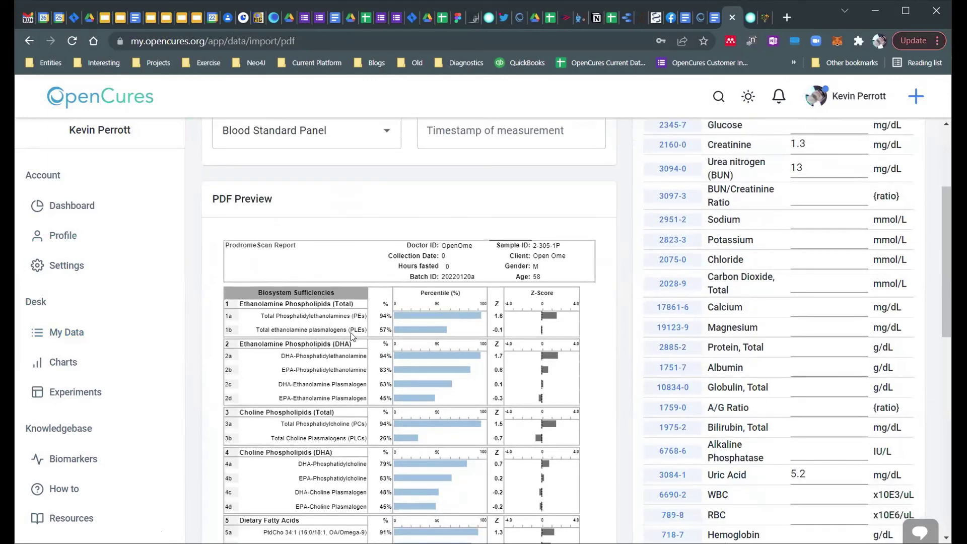
scroll(410, 366, "up", 3)
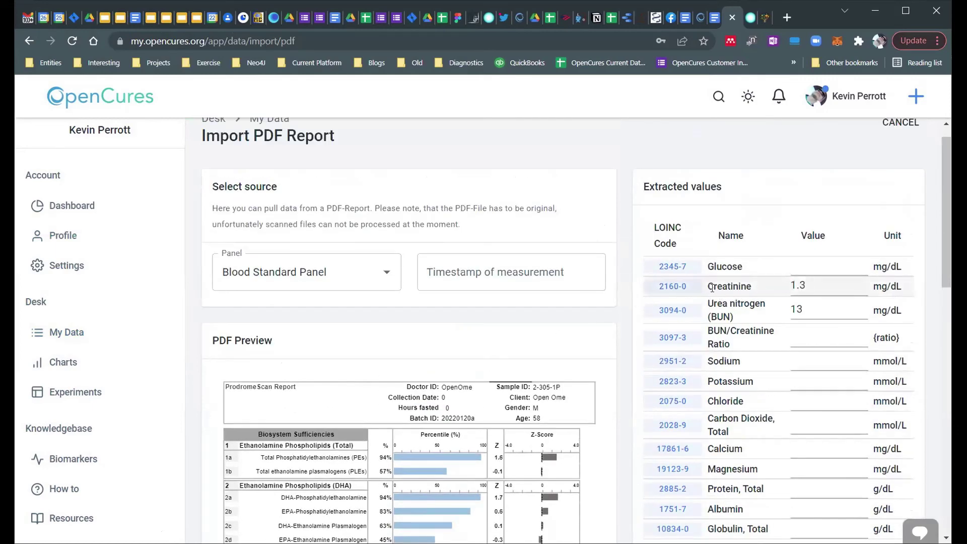
left_click_drag(712, 288, 774, 293)
left_click(706, 306)
scroll(458, 326, "down", 5)
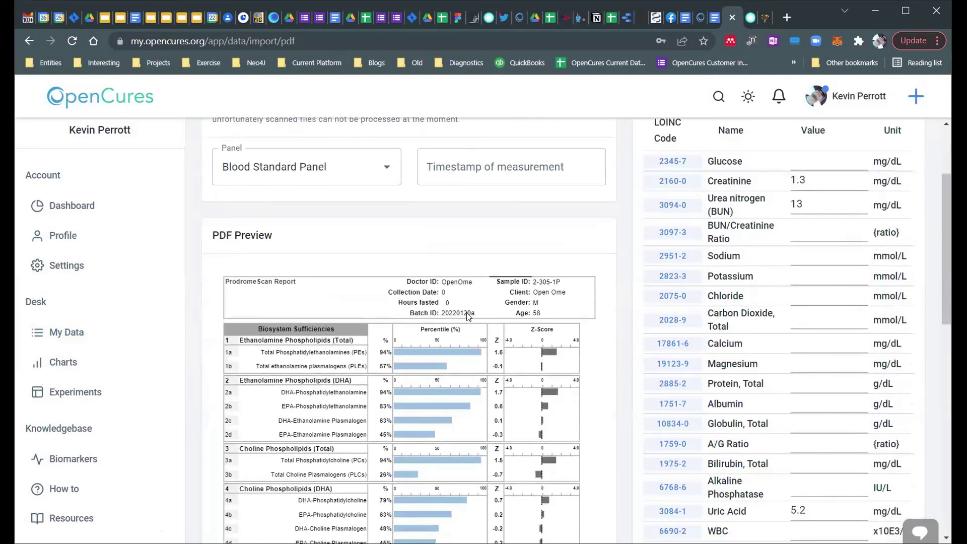
scroll(484, 295, "down", 1)
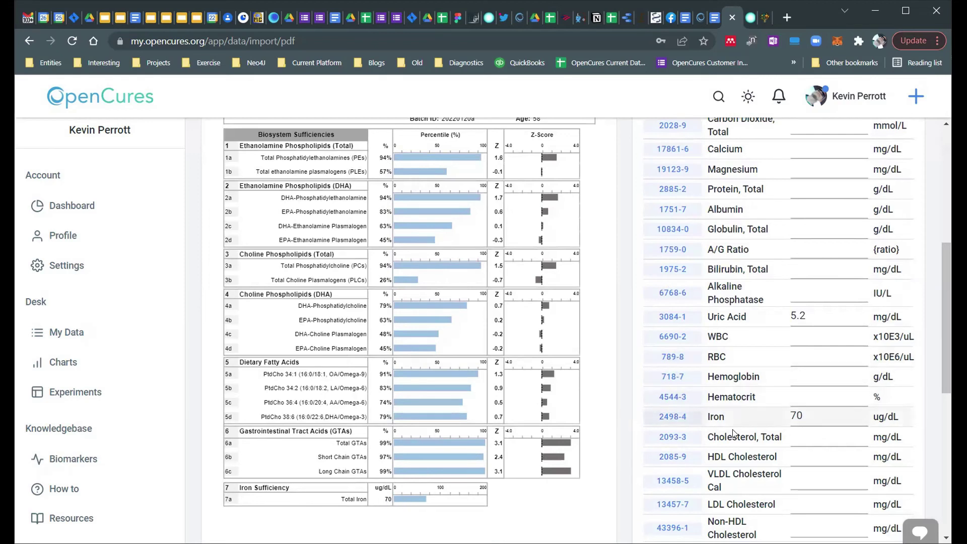
left_click_drag(706, 421, 728, 421)
double_click(799, 414)
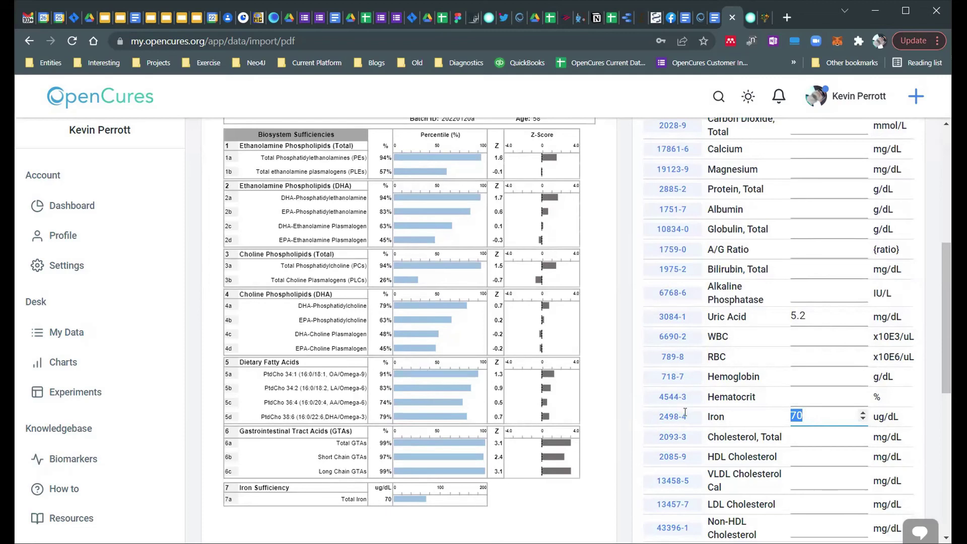
left_click(699, 422)
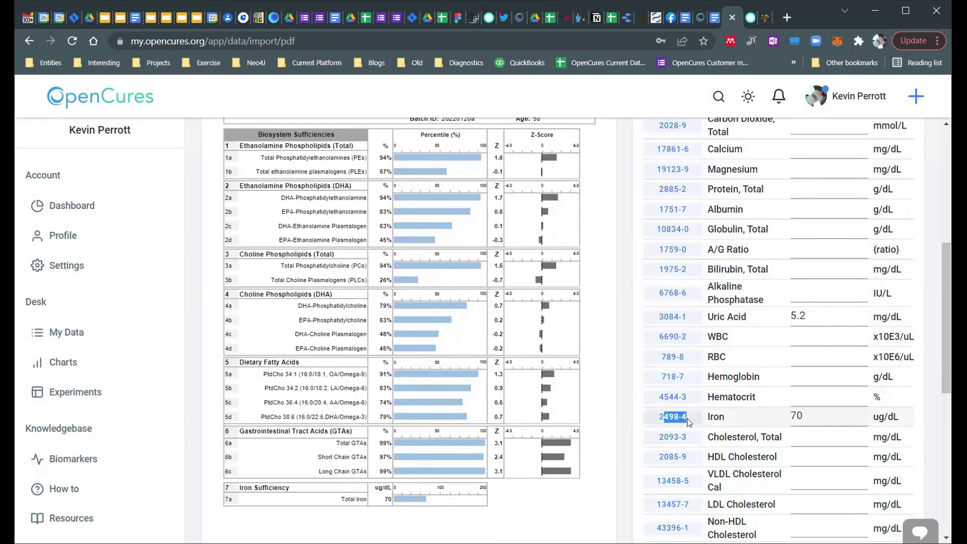
scroll(690, 419, "up", 3)
scroll(684, 417, "down", 5)
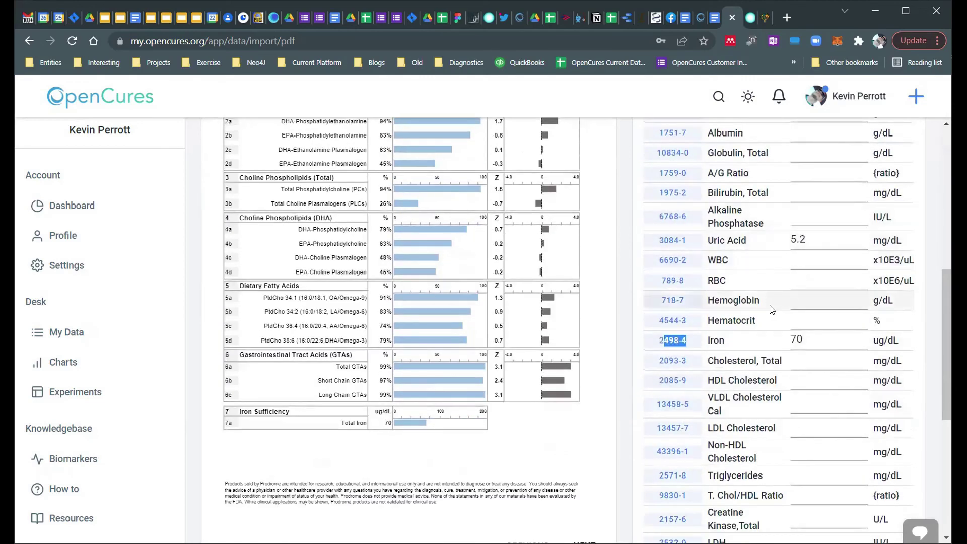
scroll(654, 403, "down", 2)
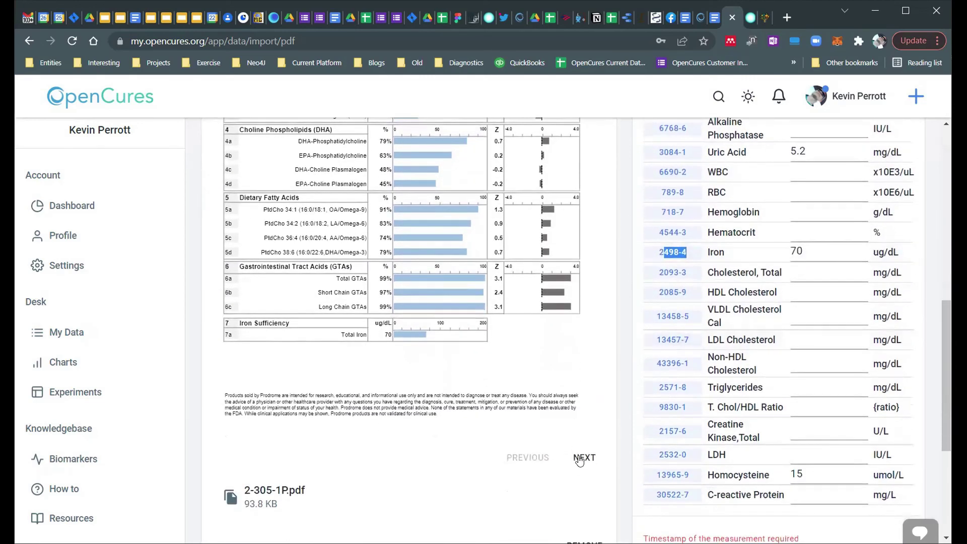
scroll(565, 379, "up", 2)
Show the text extracted from the PDF and read through it.
scroll(580, 484, "down", 4)
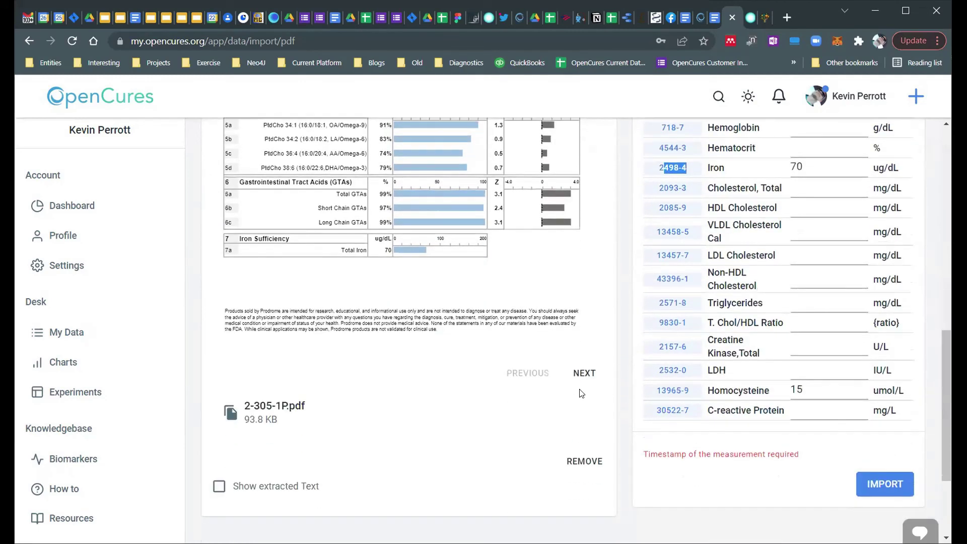
left_click(292, 488)
scroll(365, 435, "down", 3)
scroll(376, 427, "down", 2)
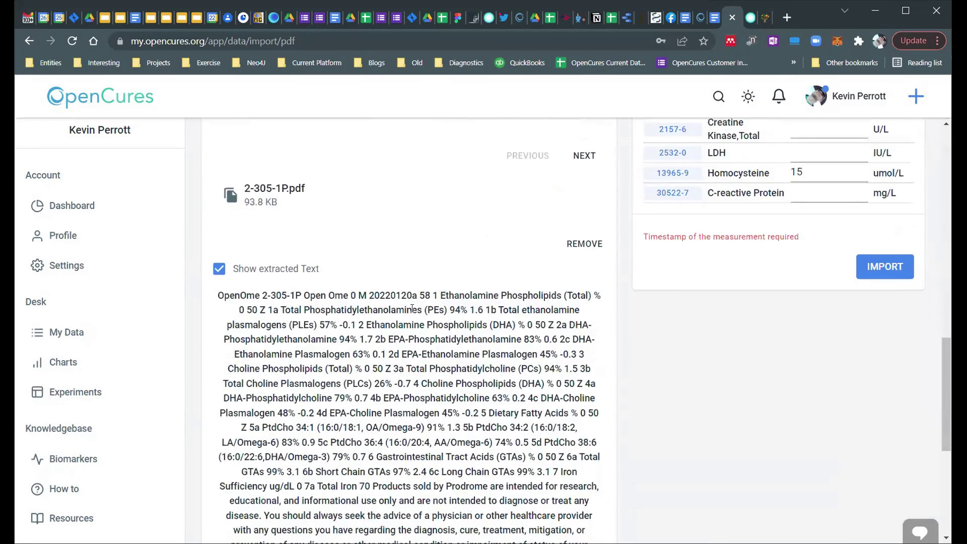
scroll(346, 298, "down", 2)
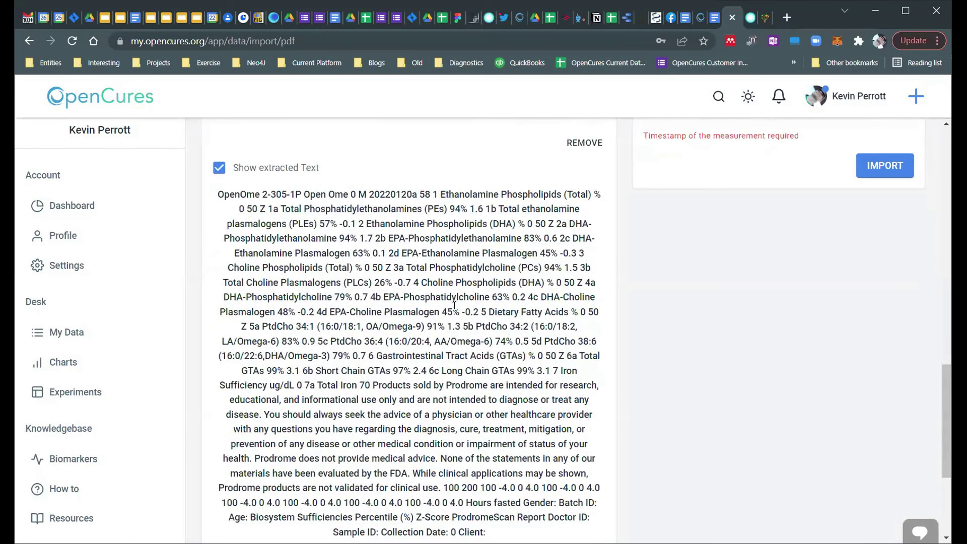
scroll(455, 305, "up", 3)
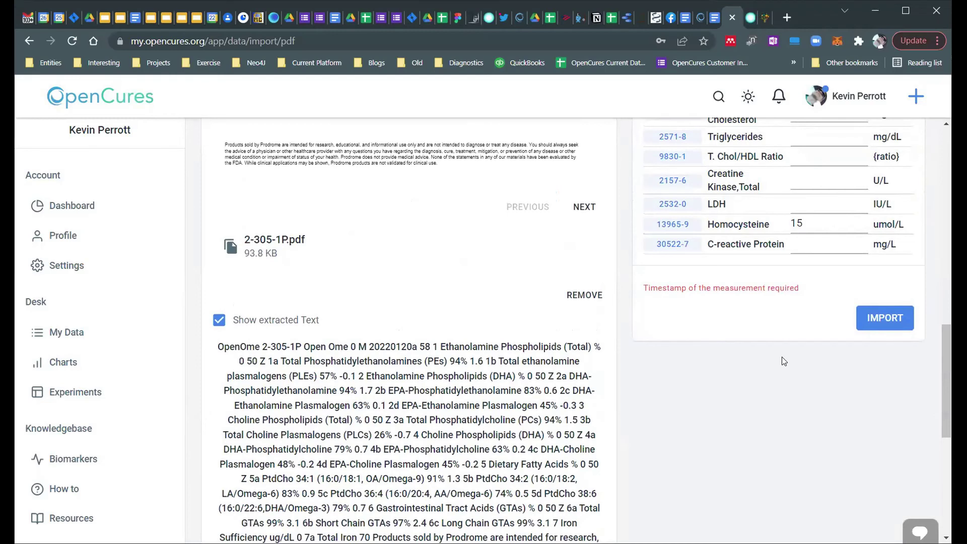
Set the measurement timestamp to 26 February 2022, 11:39 am, and import the extracted values.
scroll(856, 423, "up", 3)
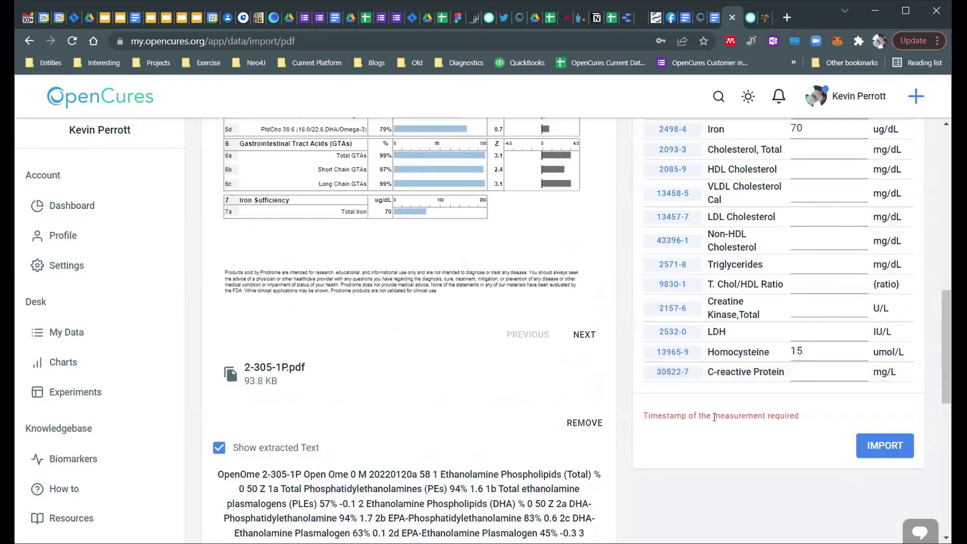
scroll(564, 379, "up", 4)
scroll(564, 379, "up", 8)
left_click(472, 296)
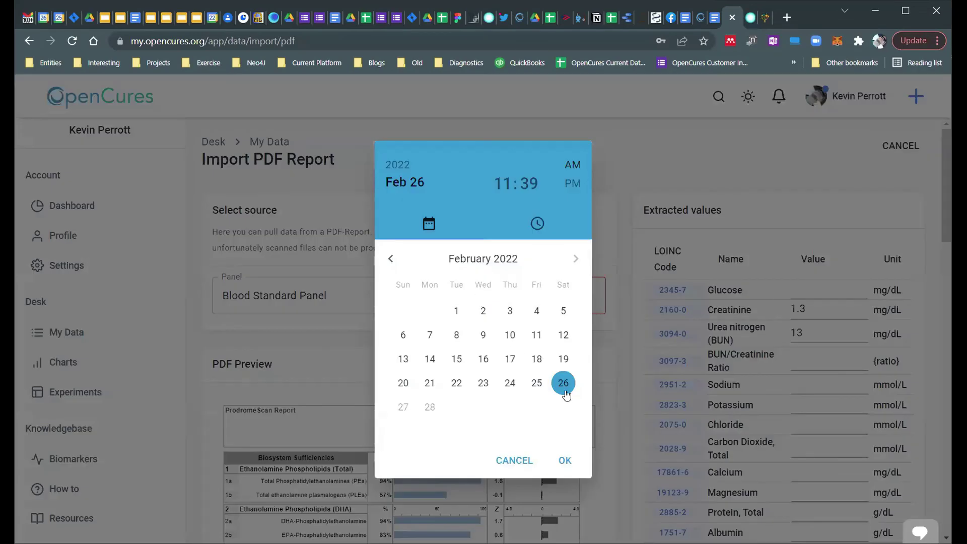
left_click(564, 384)
left_click(567, 459)
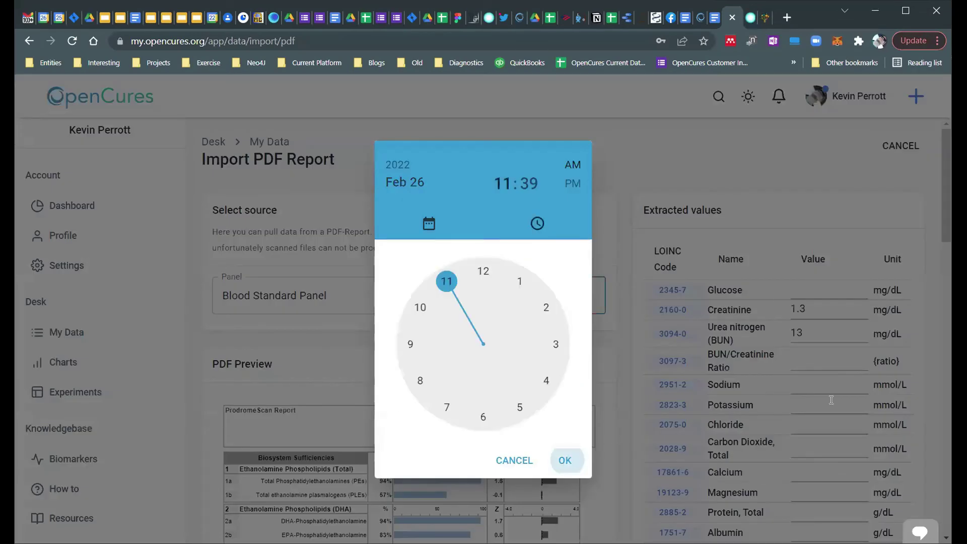
scroll(855, 362, "down", 15)
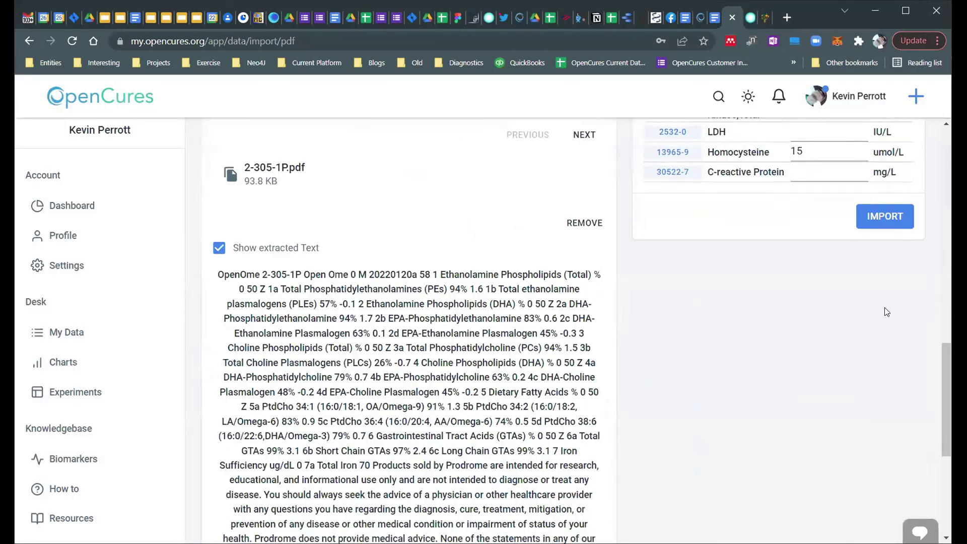
left_click(883, 229)
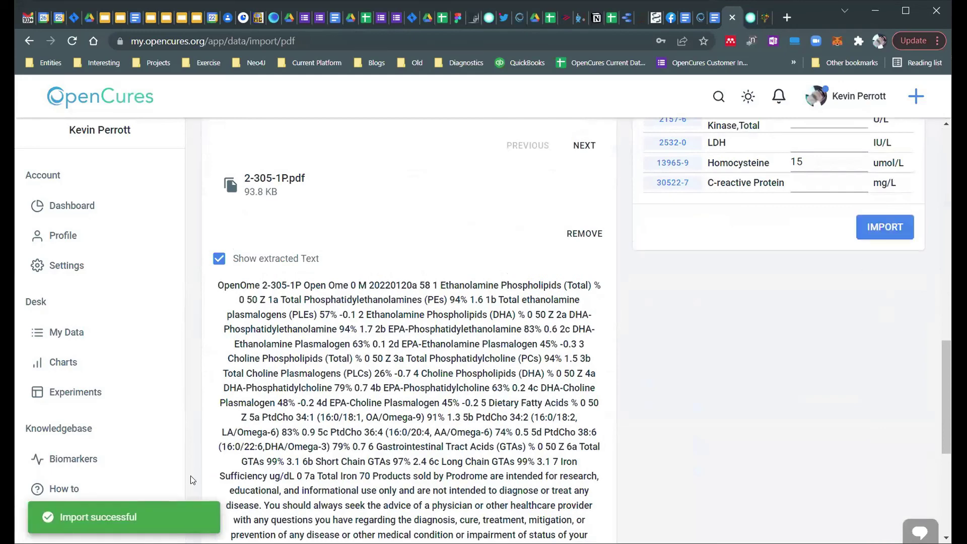
Check the imported blood analysis entry in My Data and go to the Charts page.
scroll(370, 420, "up", 20)
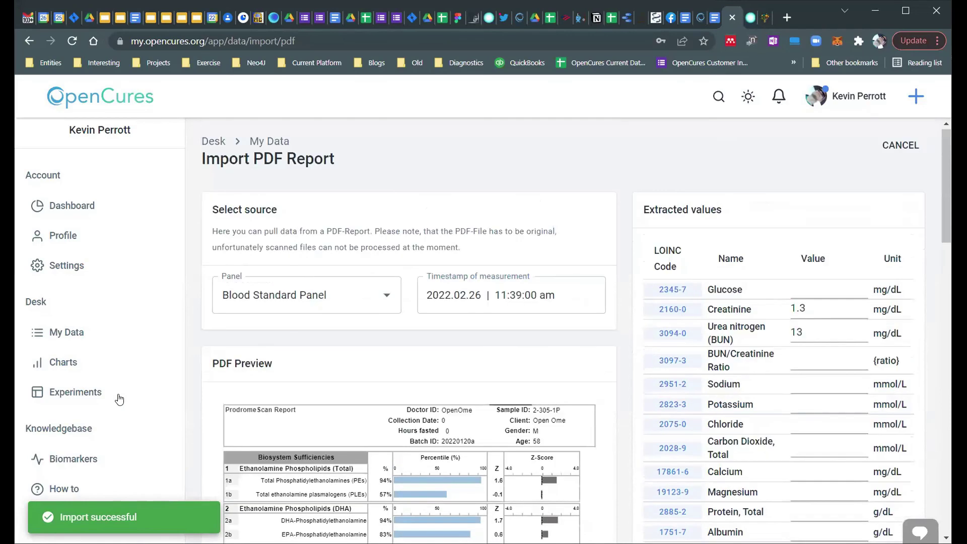
left_click(65, 332)
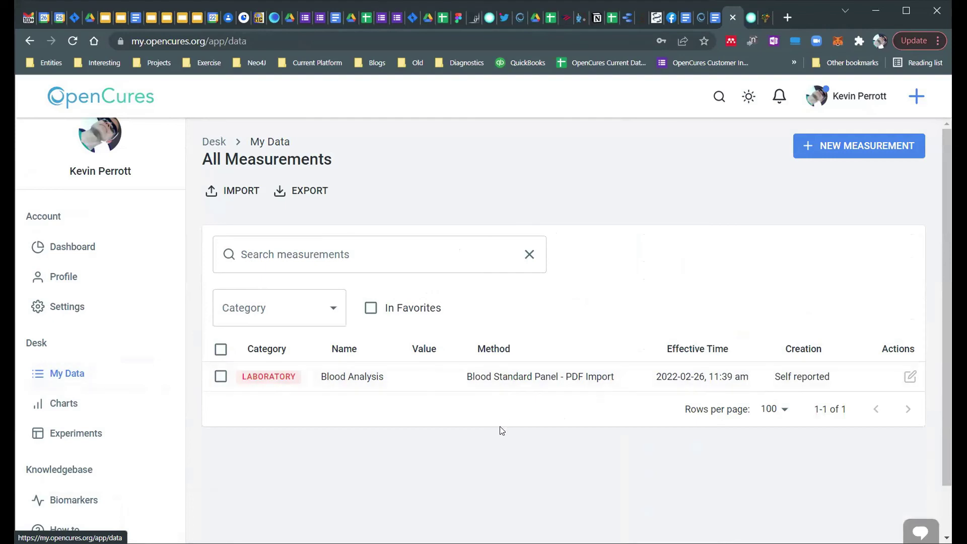
scroll(444, 432, "down", 1)
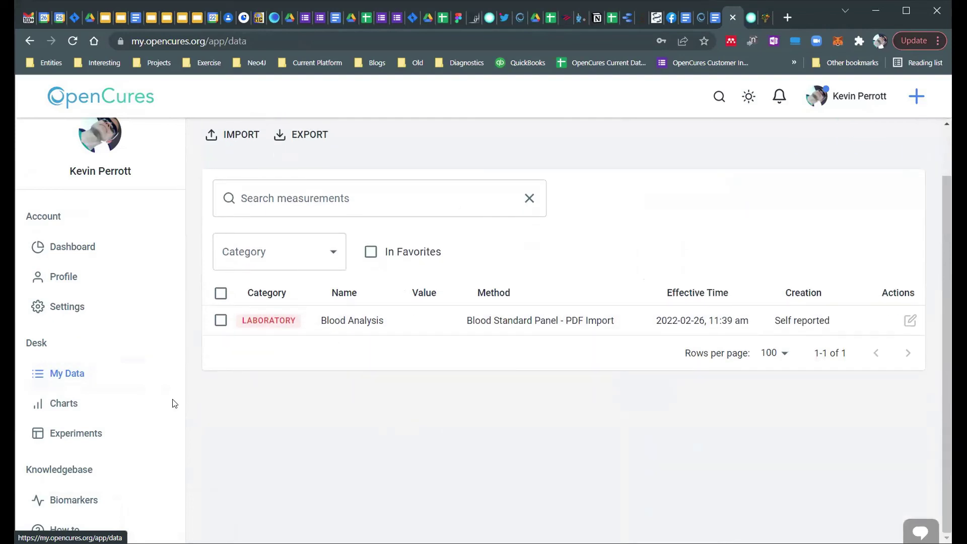
left_click(56, 405)
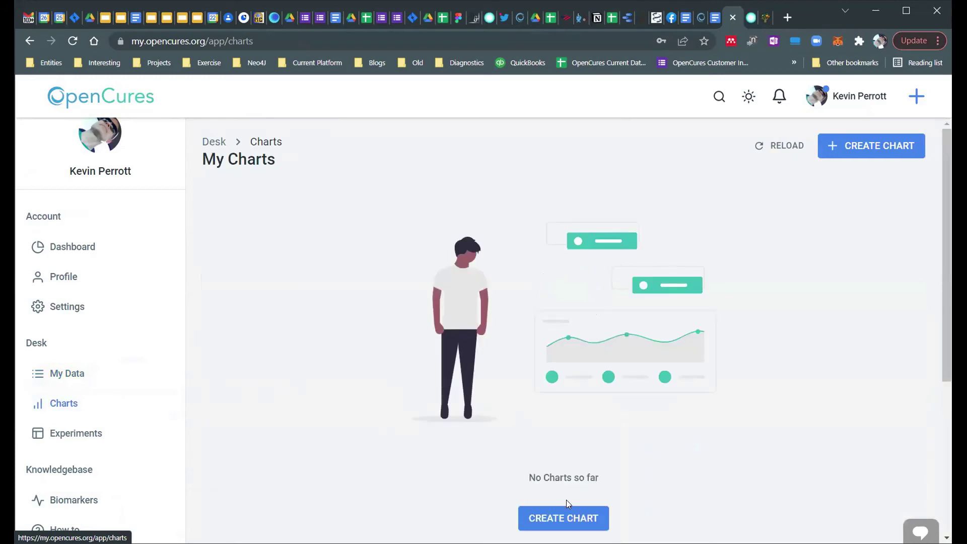
Start a new chart and look over its title, description, chart settings and data set fields.
left_click(566, 507)
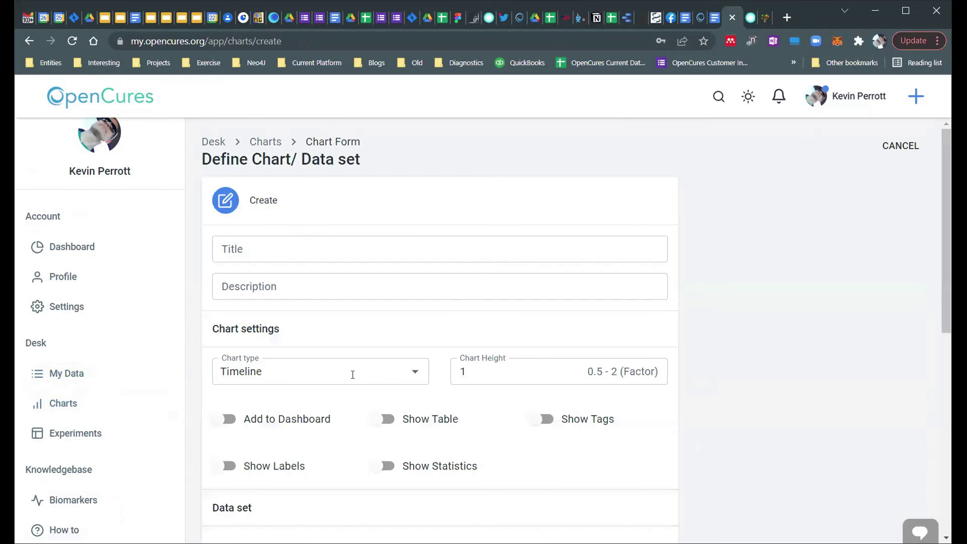
left_click(261, 249)
left_click(263, 285)
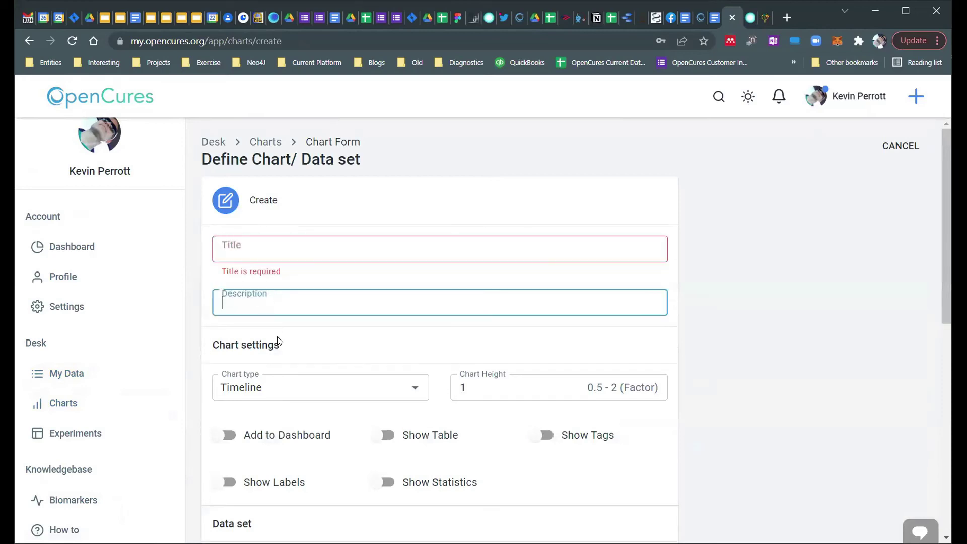
left_click(752, 409)
scroll(730, 410, "down", 3)
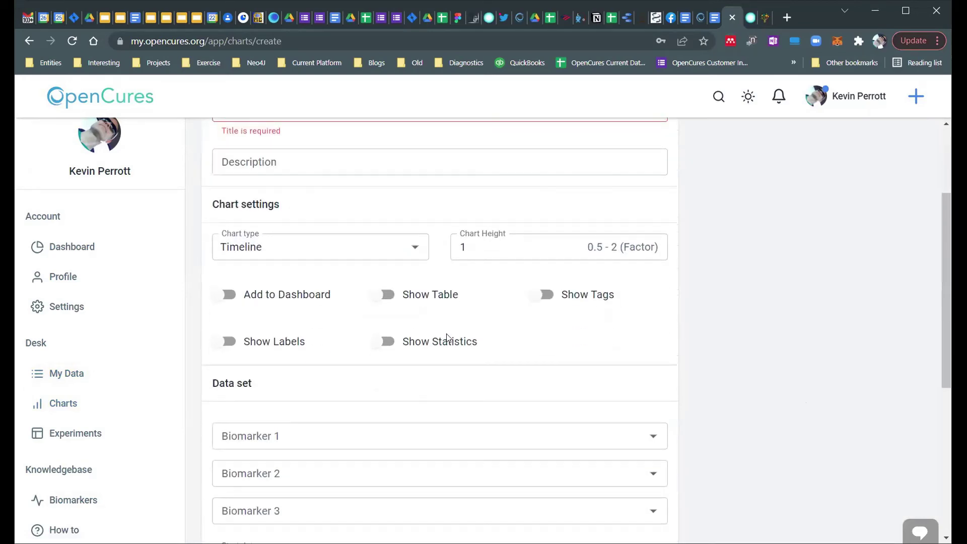
scroll(282, 352, "down", 1)
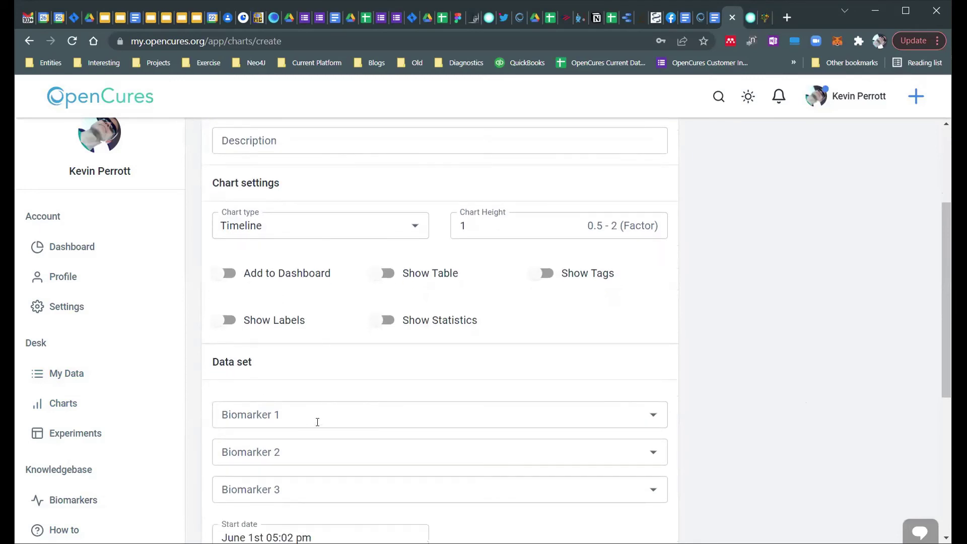
scroll(307, 403, "down", 1)
Browse the options offered for Biomarker 1, close the list without a selection, and review the remaining data set fields.
left_click(297, 361)
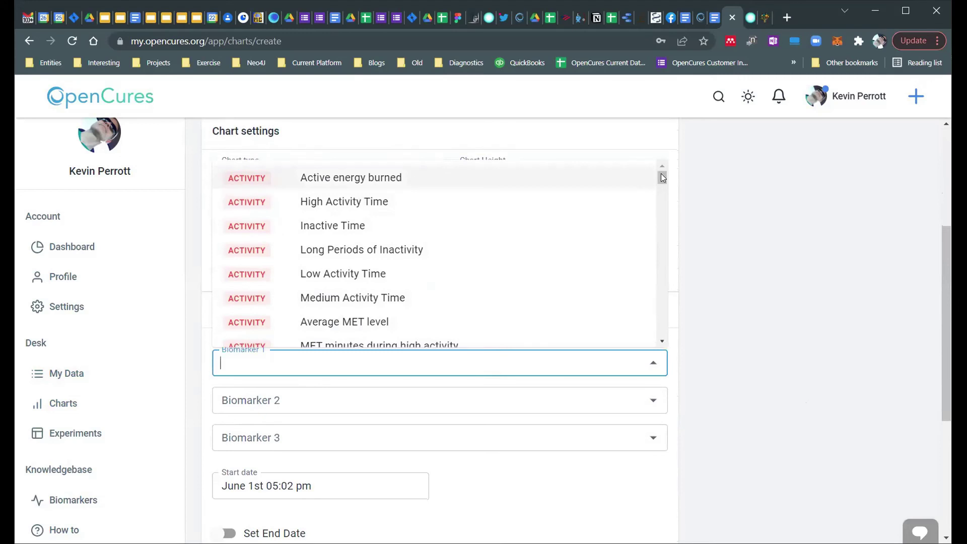
scroll(658, 204, "down", 5)
scroll(652, 254, "down", 5)
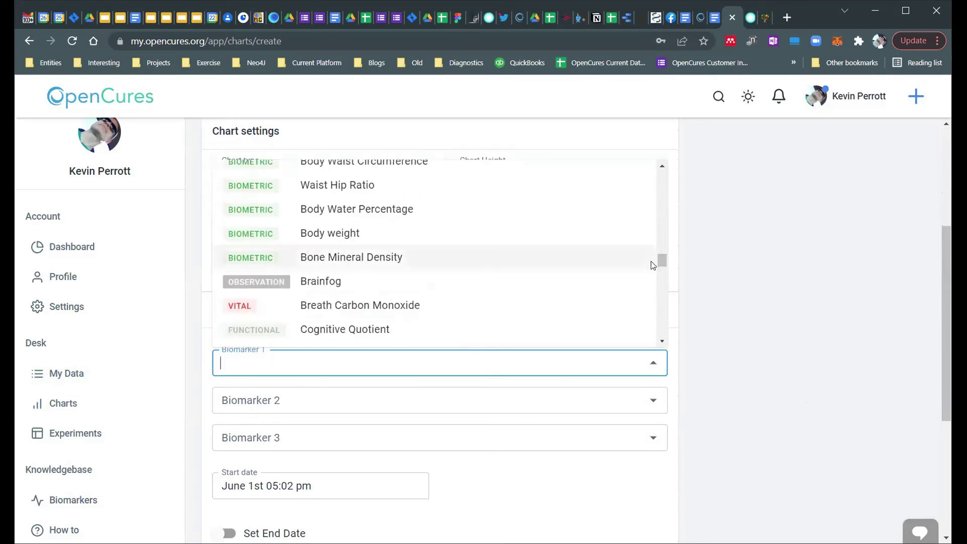
left_click(798, 289)
scroll(754, 398, "down", 4)
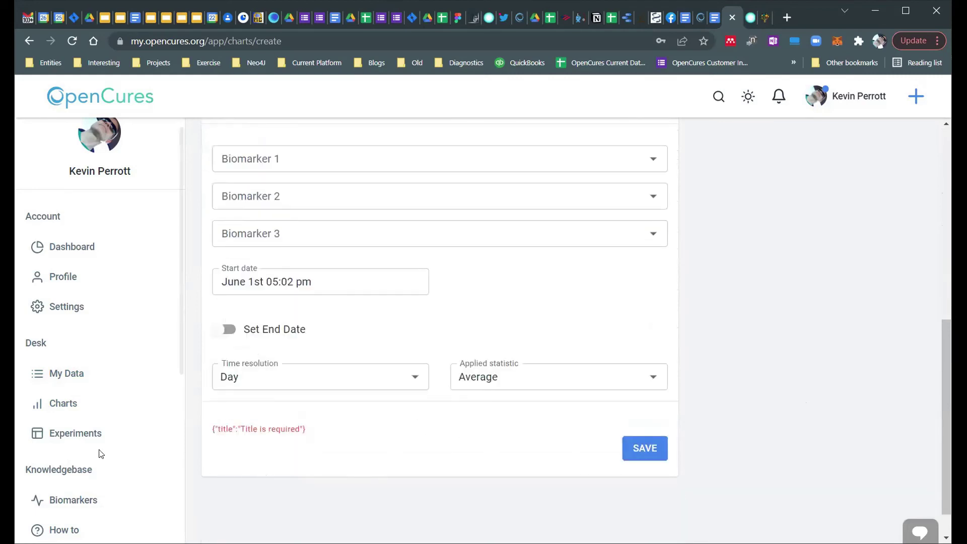
Go to the Experiments page, browse the listed experiments, and open PEARL - RAPAMYCIN FOR LONGEVITY.
left_click(83, 435)
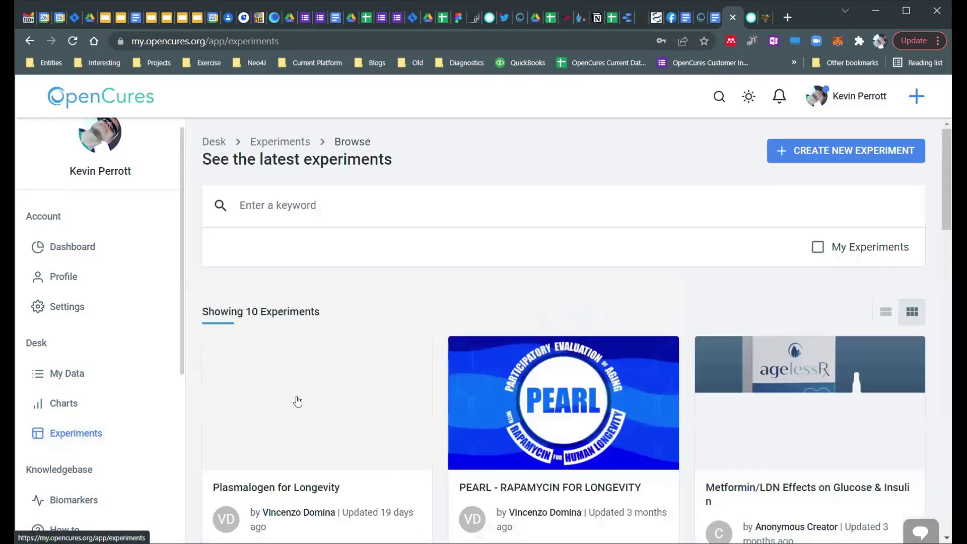
scroll(276, 331, "down", 3)
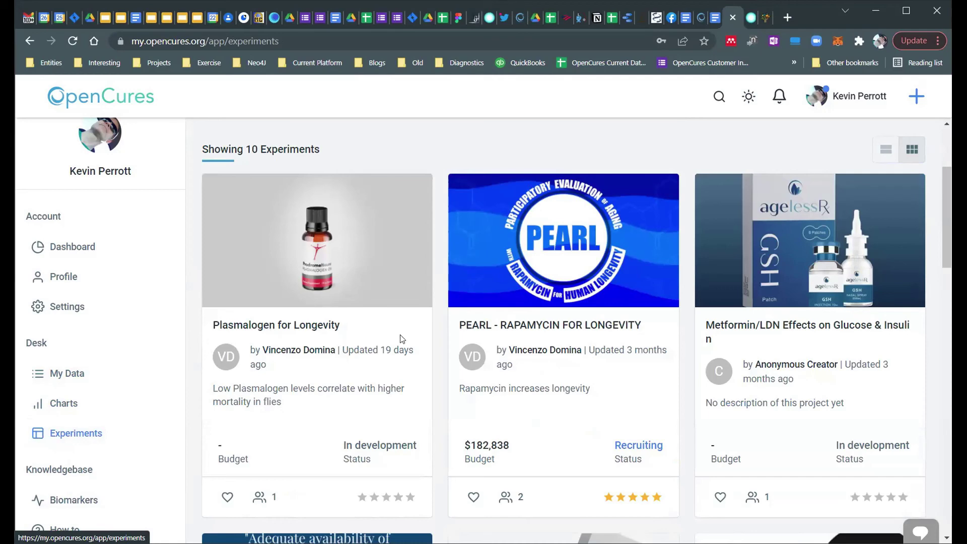
scroll(571, 340, "down", 2)
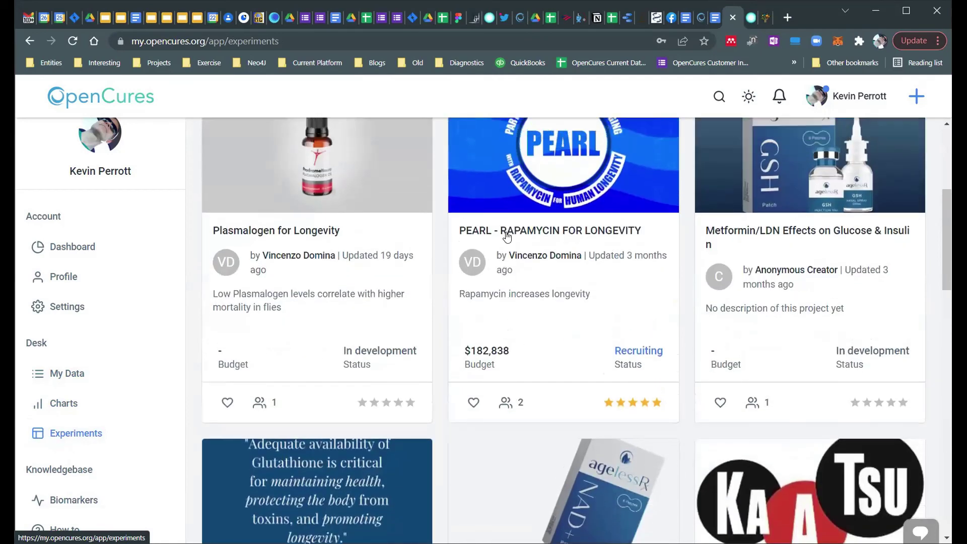
left_click(508, 224)
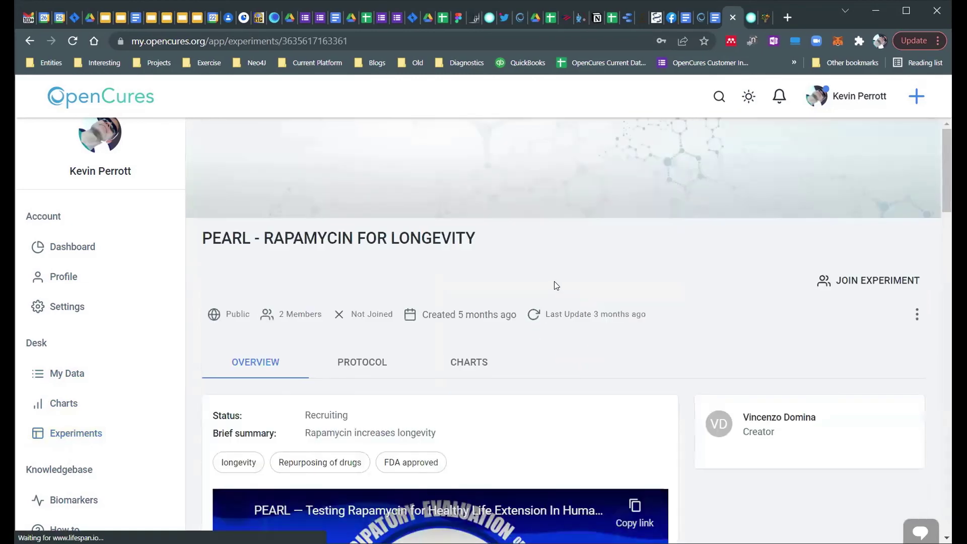
Look over the start of the PEARL experiment's overview and highlight the experiment title.
scroll(554, 280, "down", 4)
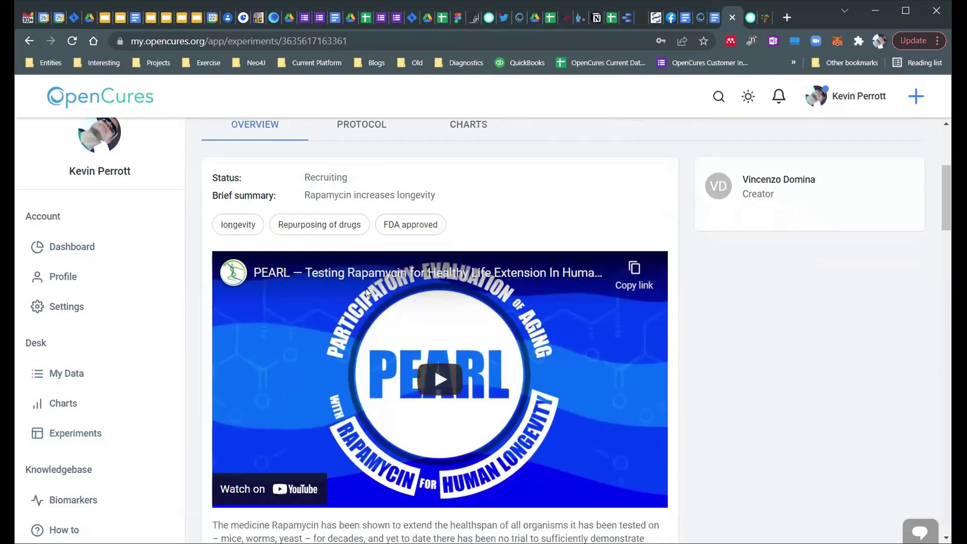
scroll(383, 251, "up", 2)
scroll(384, 250, "up", 1)
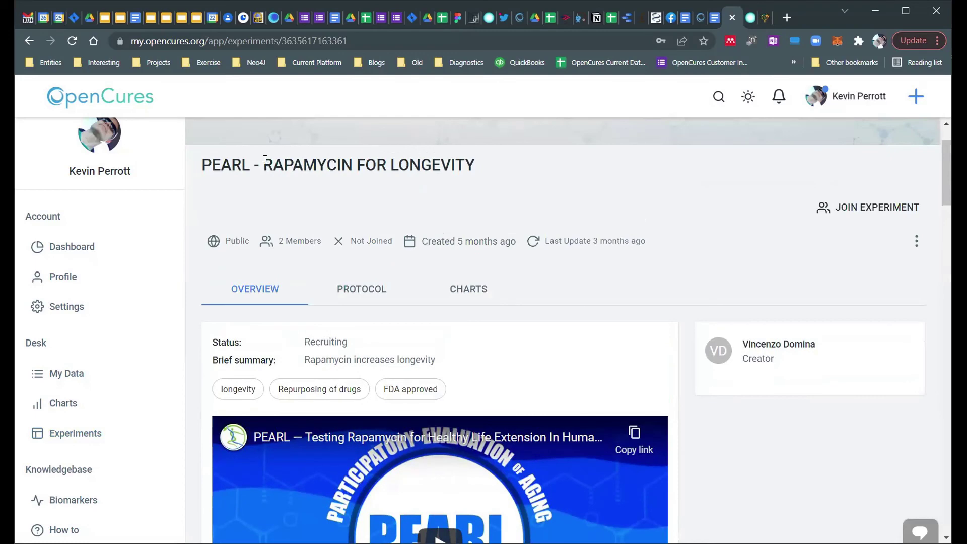
left_click_drag(202, 164, 473, 165)
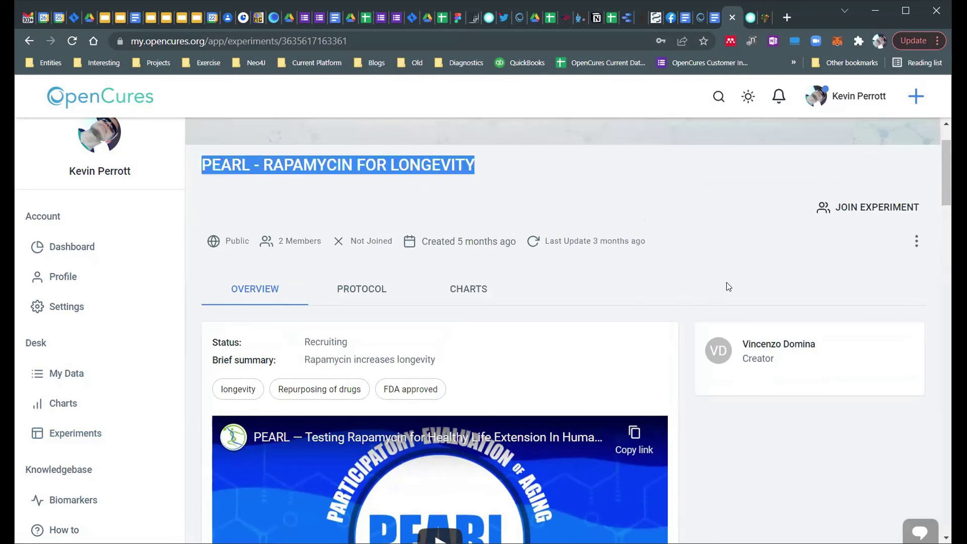
Read through the PEARL overview from the video and trial description to the budget, goals, team and reference links, and return to its start.
scroll(741, 312, "down", 3)
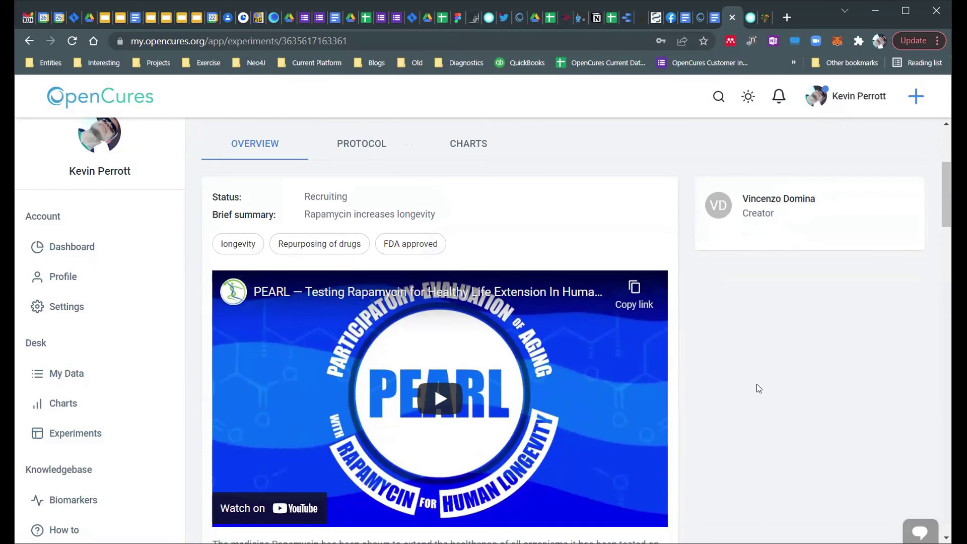
scroll(772, 377, "down", 1)
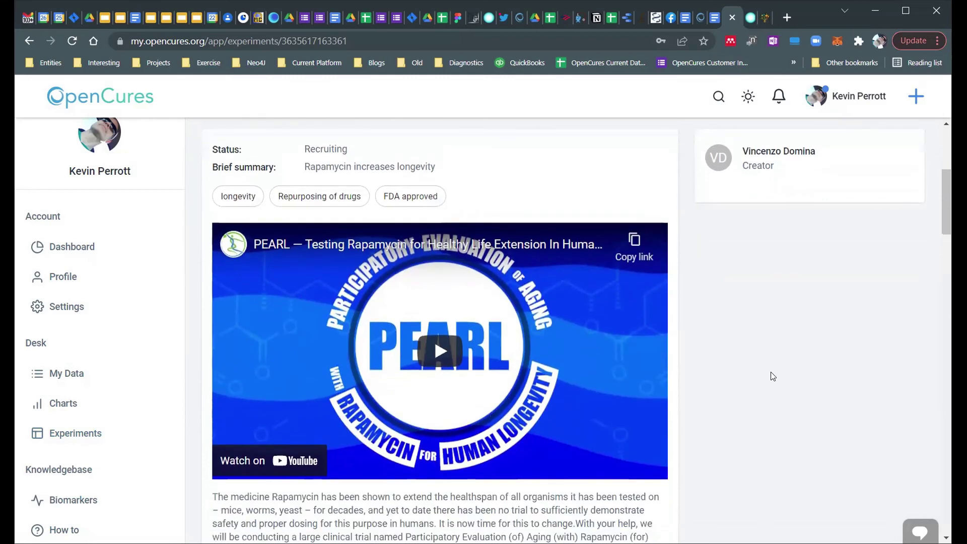
scroll(775, 378, "down", 2)
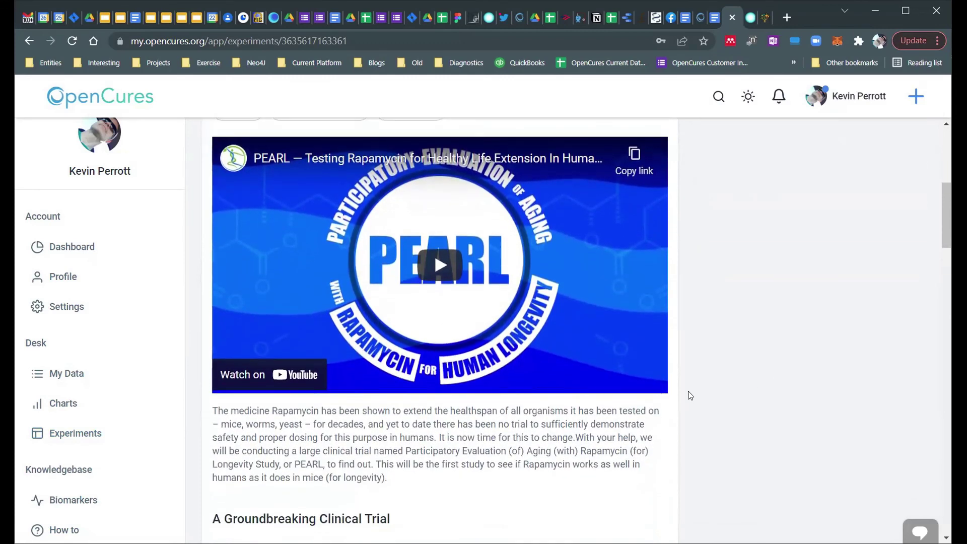
scroll(757, 376, "down", 1)
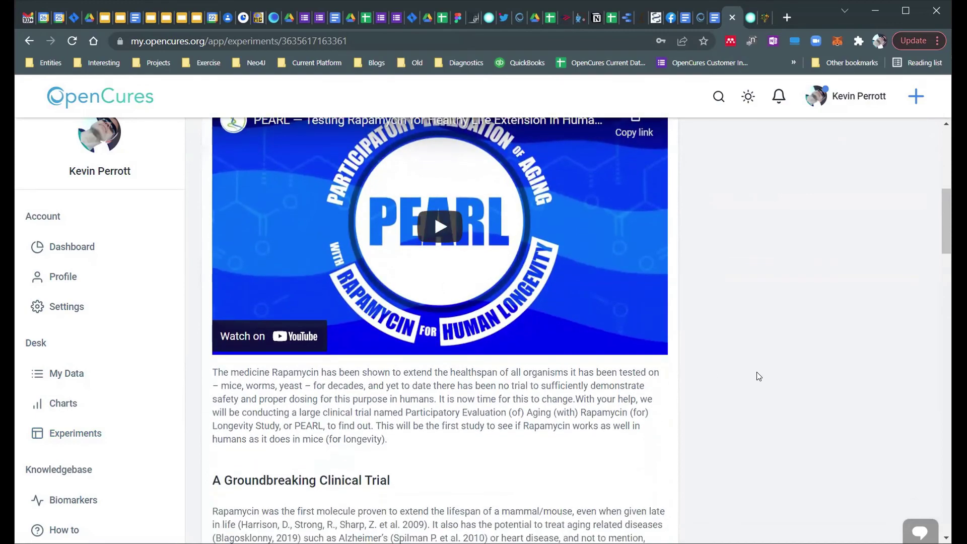
scroll(931, 258, "down", 3)
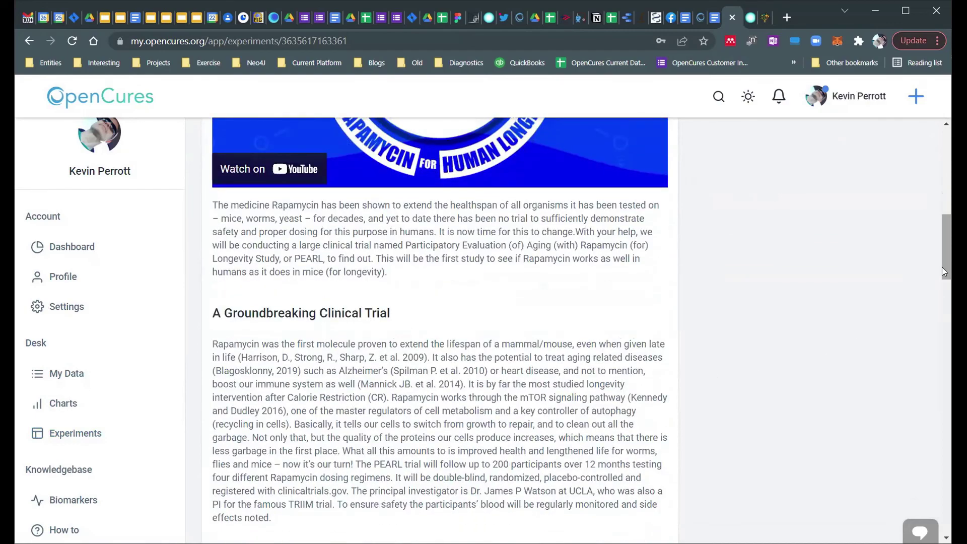
scroll(937, 302, "down", 15)
scroll(923, 399, "down", 10)
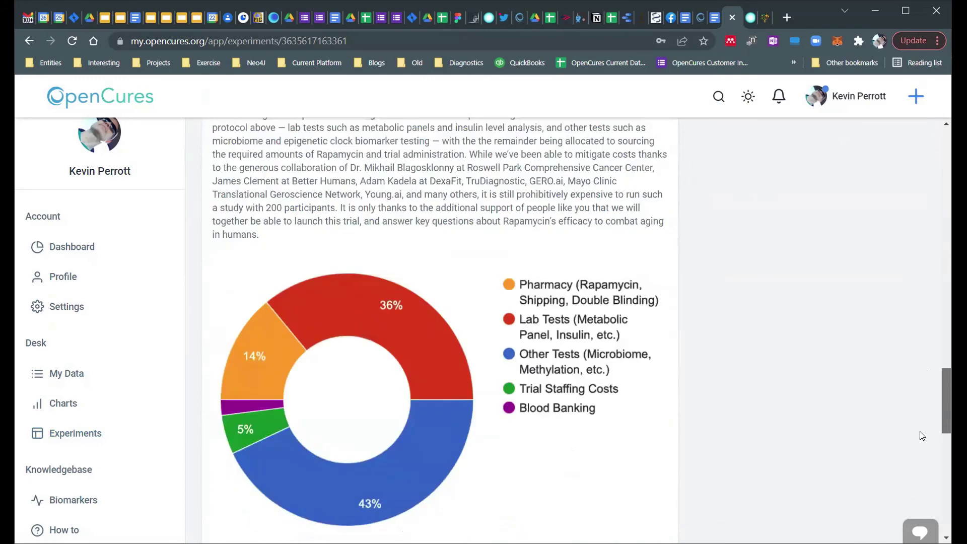
scroll(921, 440, "down", 7)
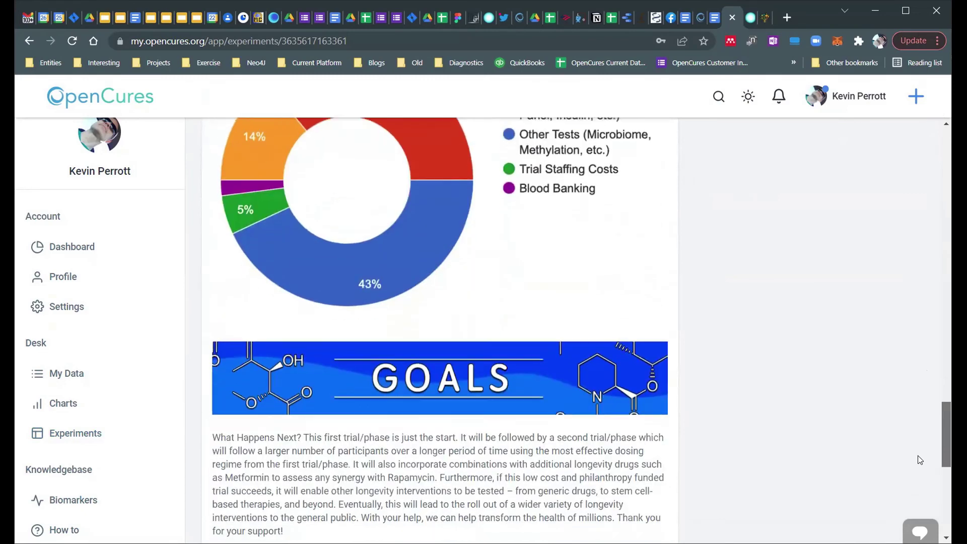
scroll(917, 503, "down", 2)
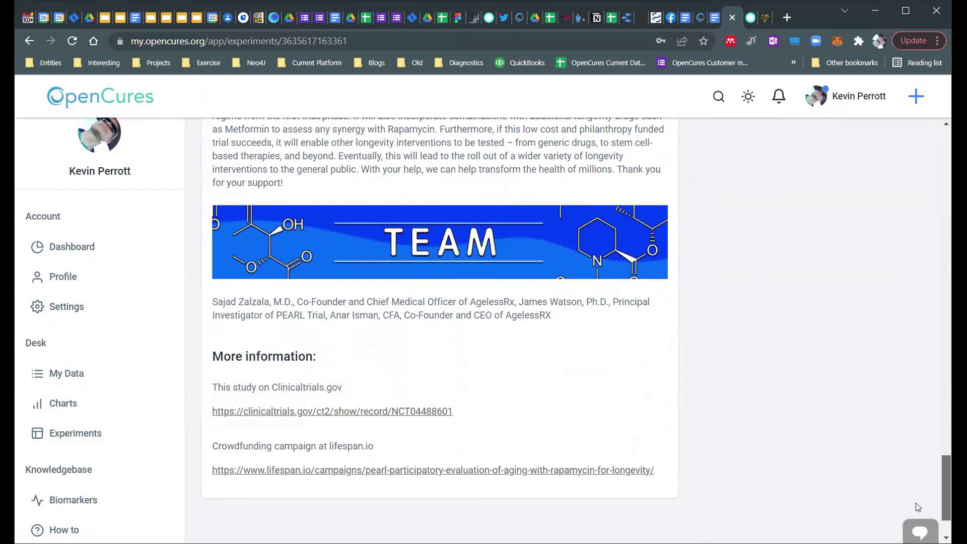
scroll(918, 506, "up", 20)
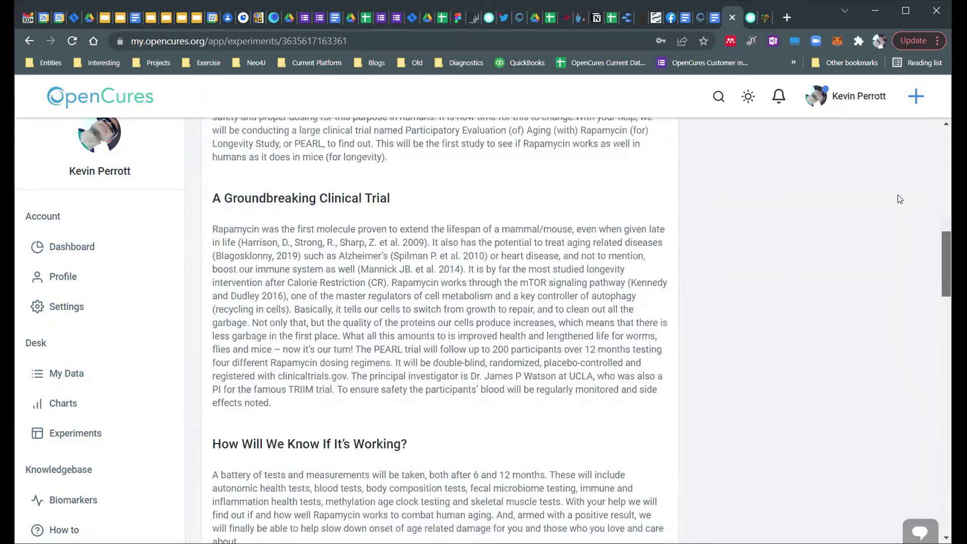
scroll(899, 191, "up", 10)
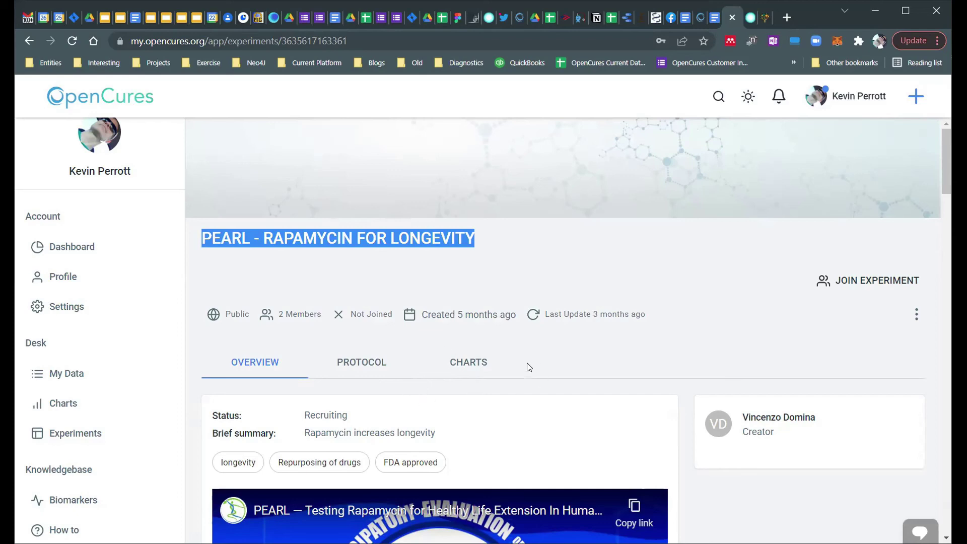
Go to the Biomarkers overview in the Knowledgebase, expand the Nutrition category to browse its entries, and collapse it again.
scroll(492, 354, "down", 5)
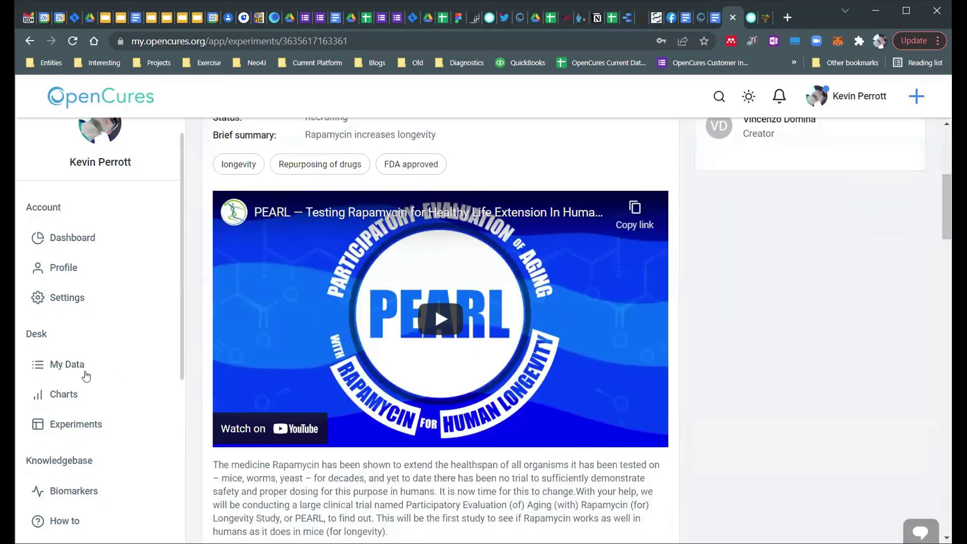
scroll(61, 319, "down", 3)
left_click(75, 320)
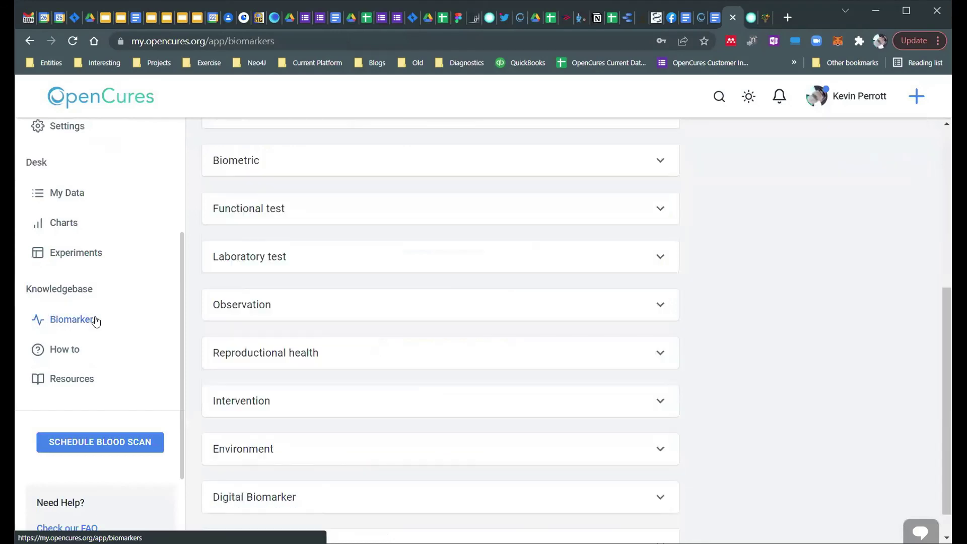
scroll(367, 216, "up", 5)
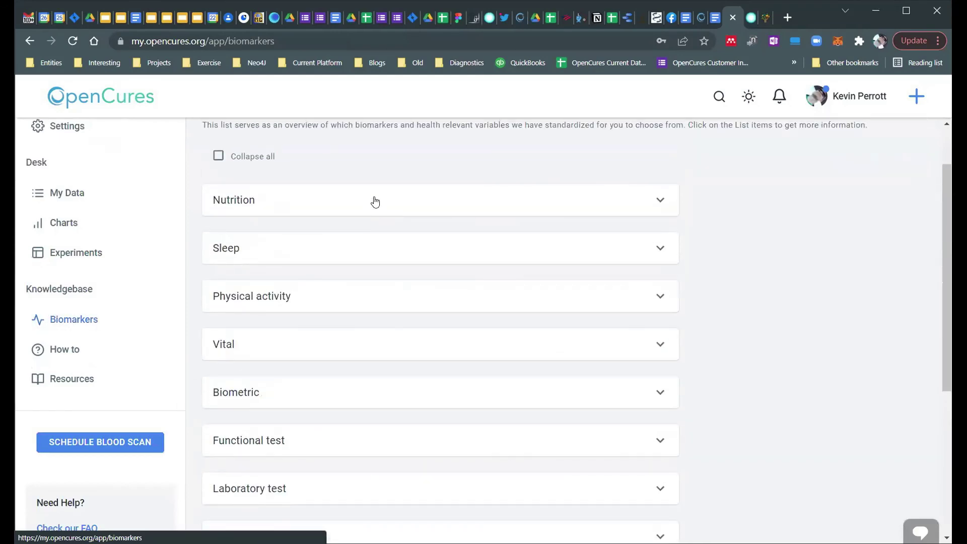
left_click(373, 201)
scroll(274, 275, "down", 4)
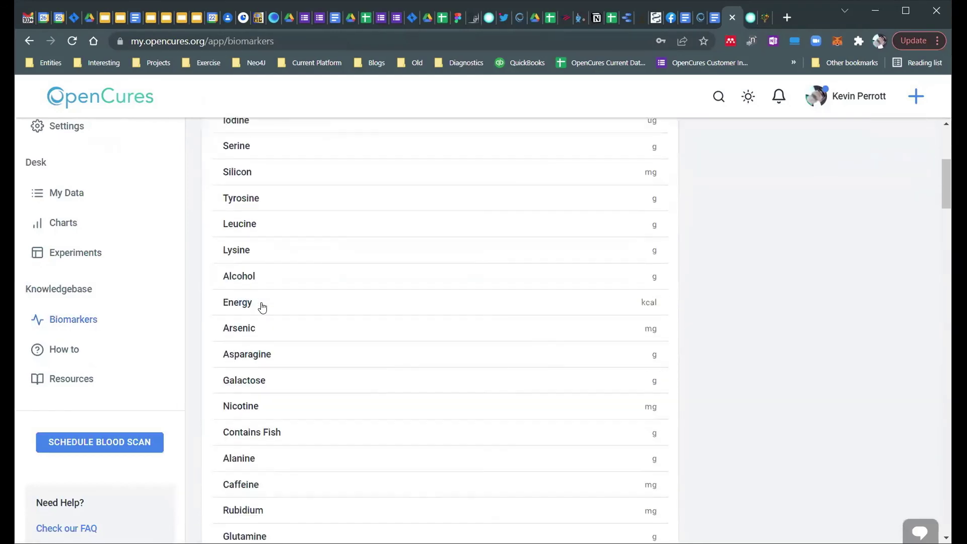
scroll(274, 292, "up", 3)
left_click(241, 146)
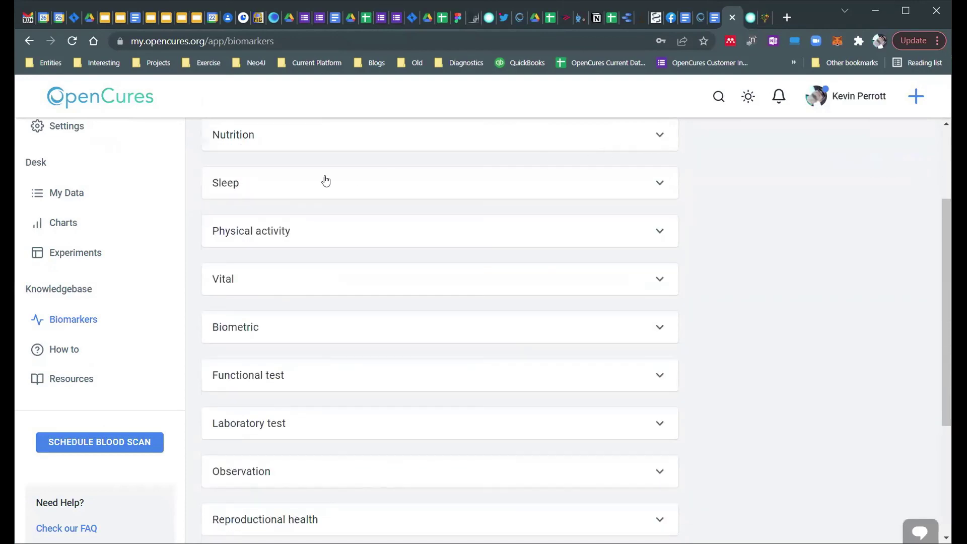
Expand the Vital category to view its biomarkers, collapse it, and look over the remaining categories.
left_click(232, 278)
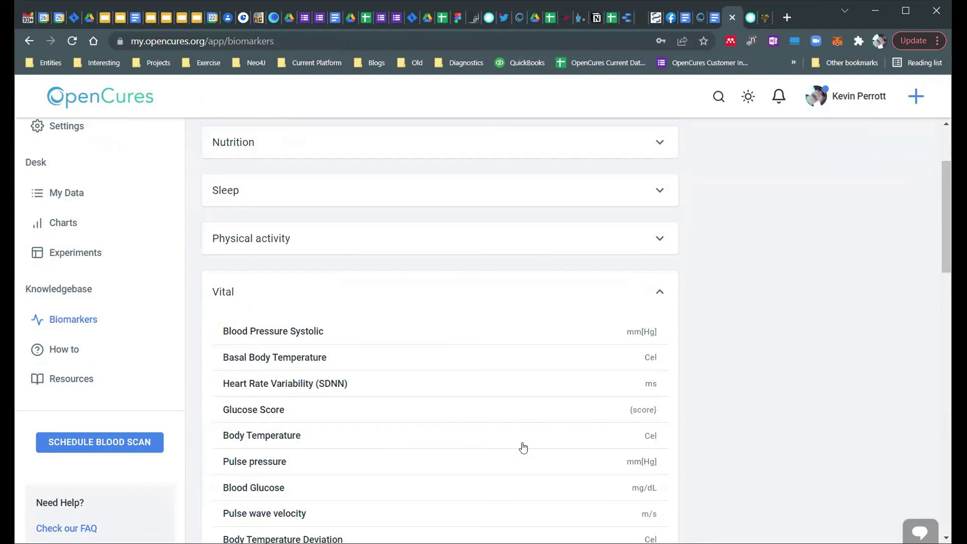
left_click(229, 296)
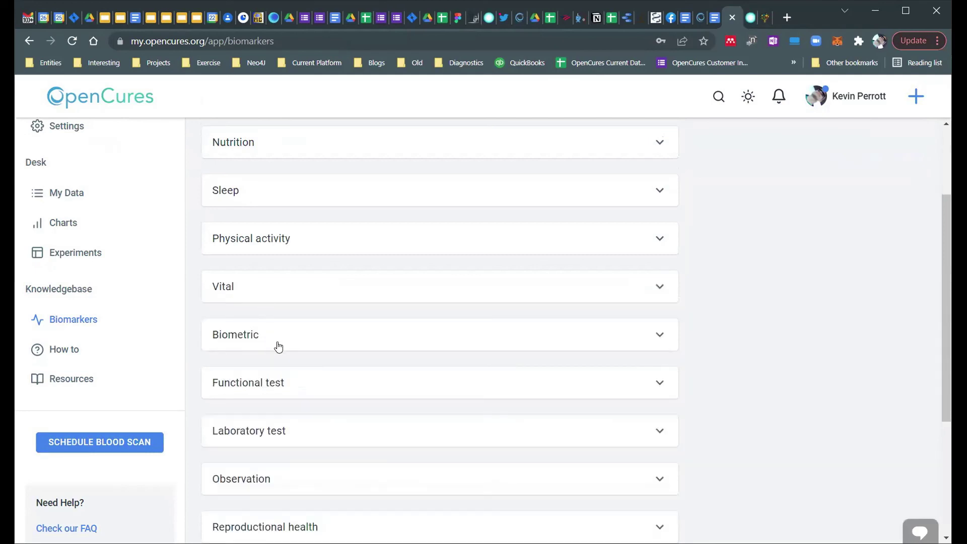
scroll(276, 345, "down", 2)
scroll(279, 352, "down", 2)
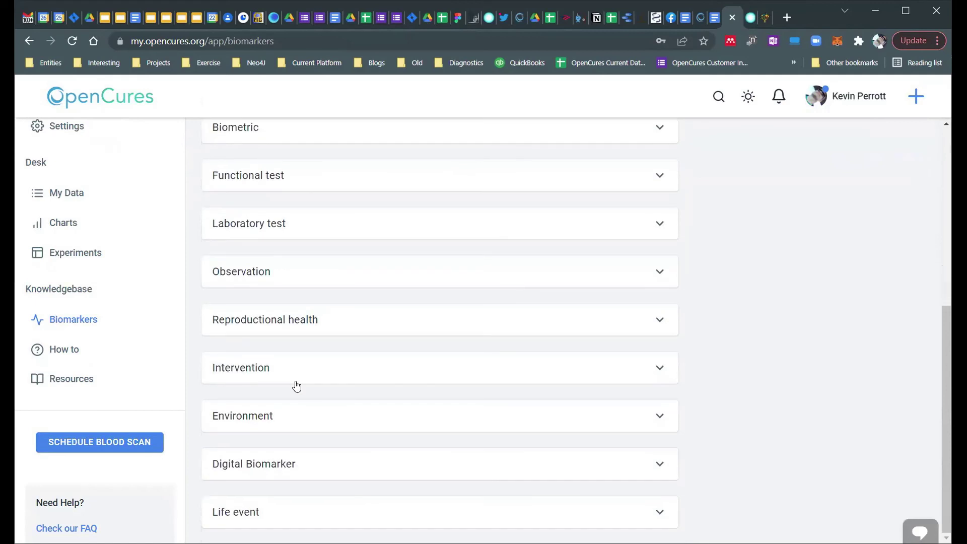
Expand the Digital Biomarker category to view its entries, collapse it, and return to the start of the overview.
left_click(318, 477)
scroll(367, 423, "down", 2)
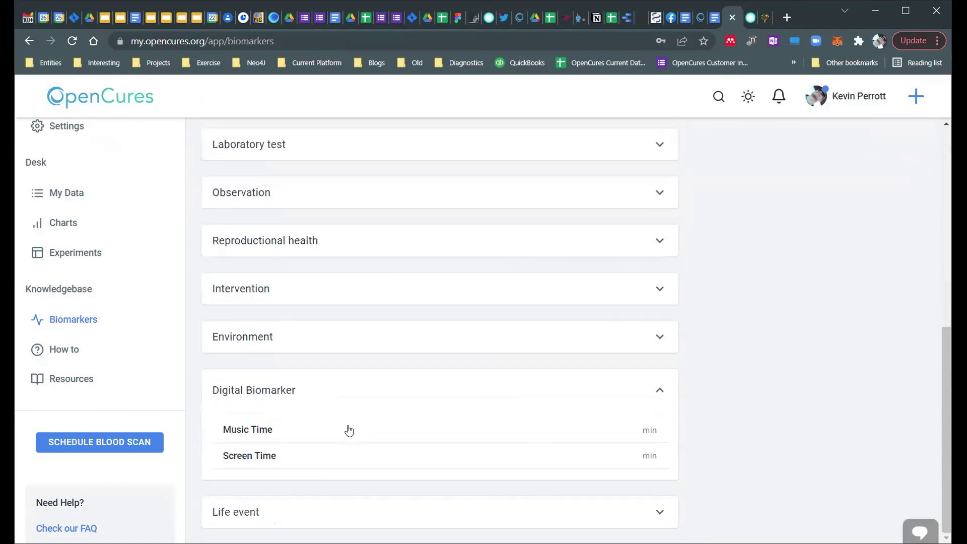
left_click(272, 391)
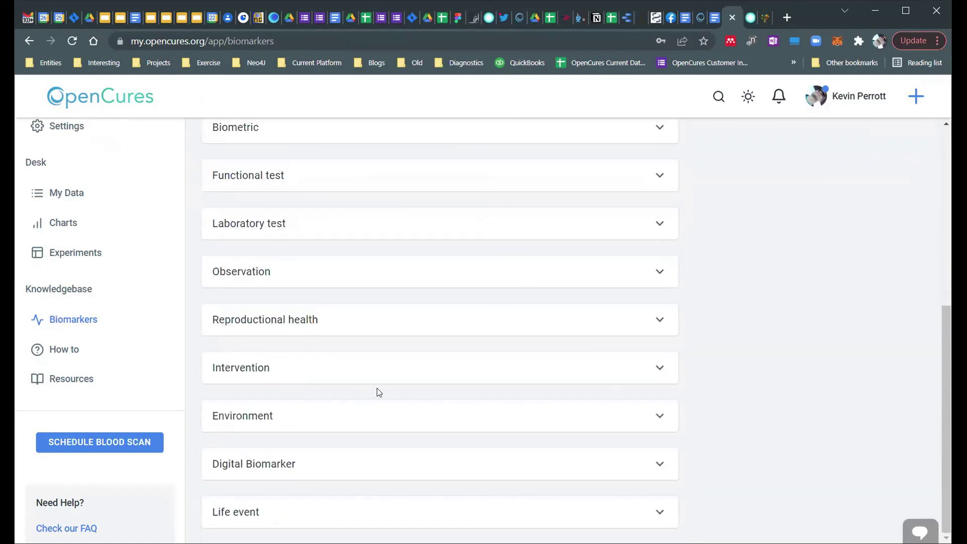
scroll(392, 390, "up", 5)
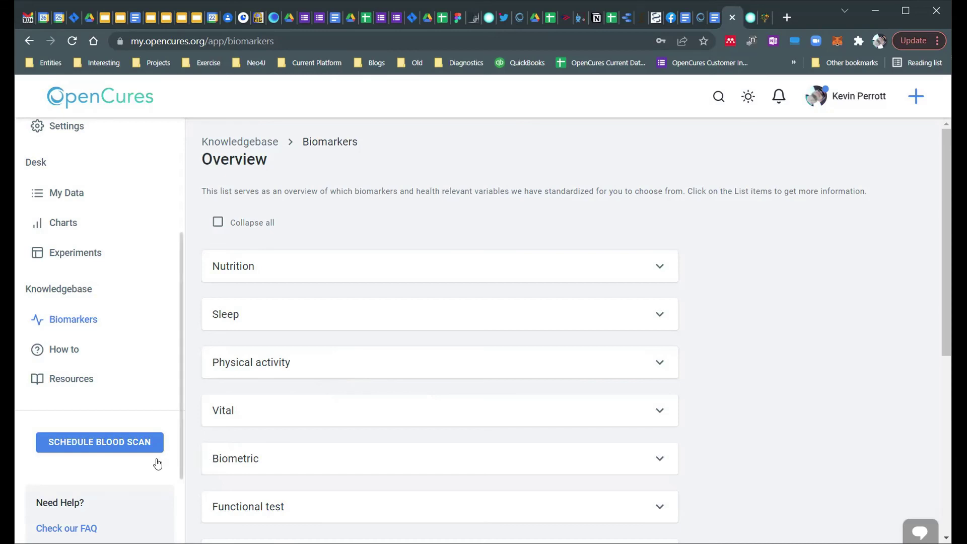
scroll(158, 463, "up", 4)
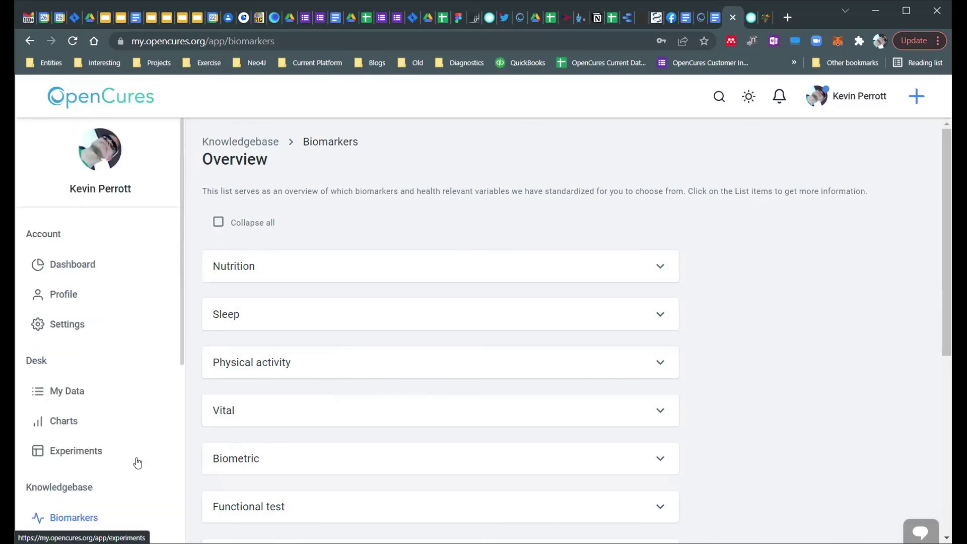